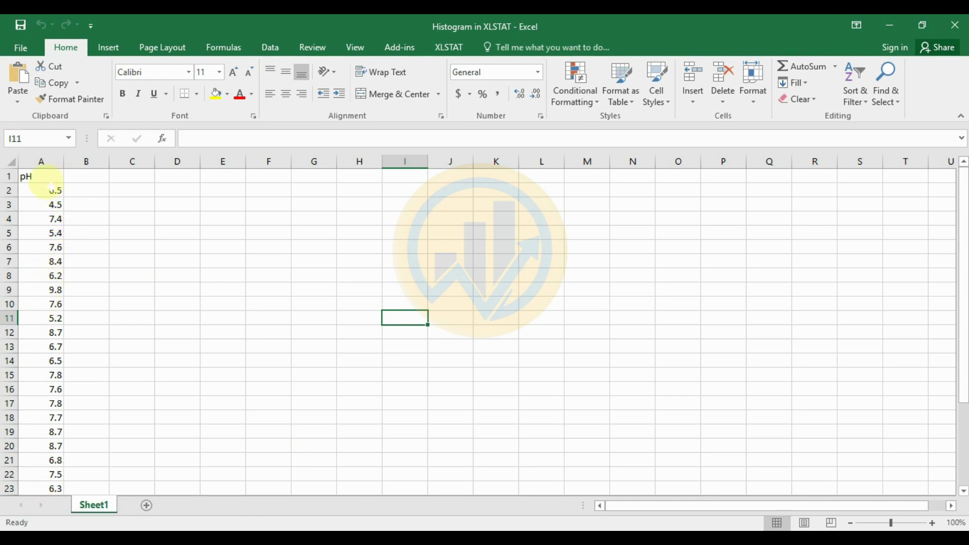
# Start an XLSTAT Histograms analysis with column A of Sheet1, the pH values, as the data
pyautogui.click(41, 177)
pyautogui.scroll(-4, 51, 288)
pyautogui.scroll(-1, 46, 288)
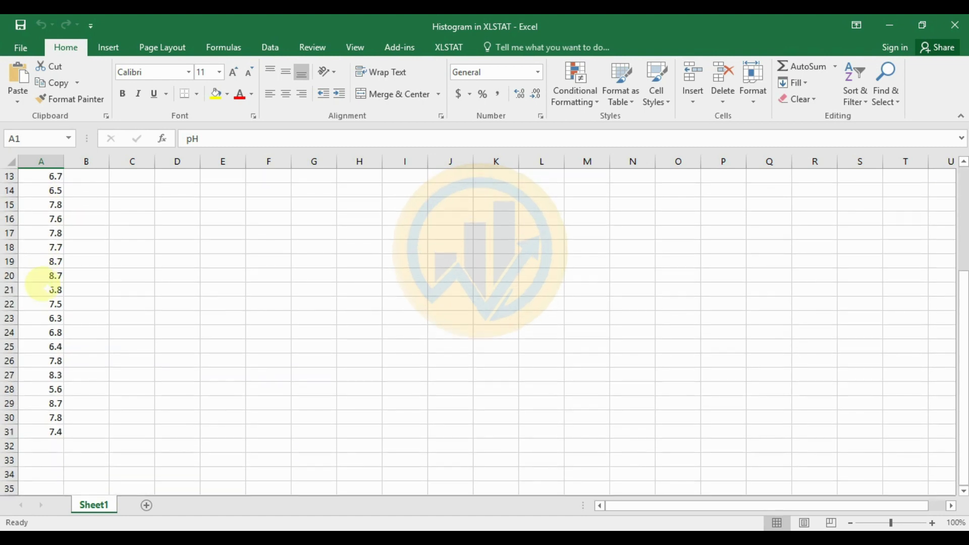
pyautogui.scroll(4, 46, 290)
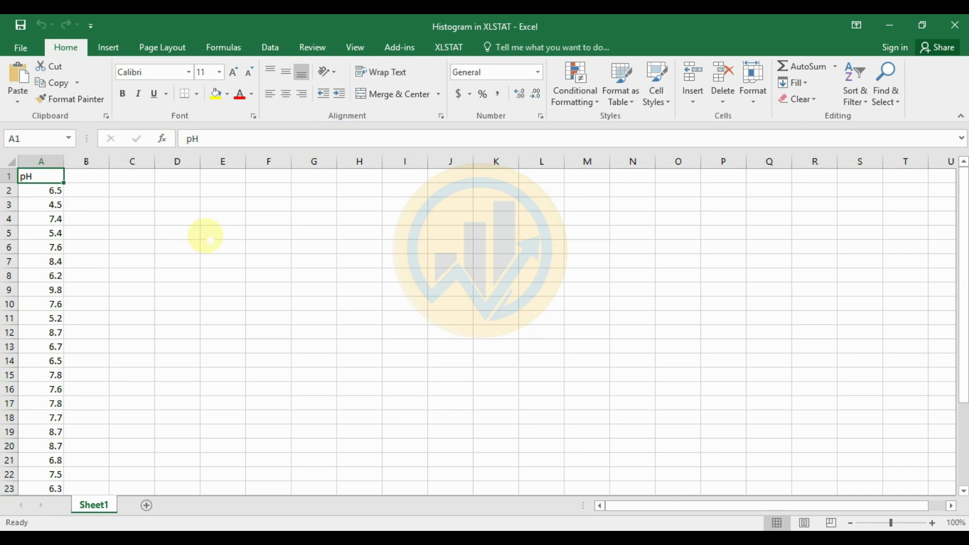
pyautogui.click(447, 50)
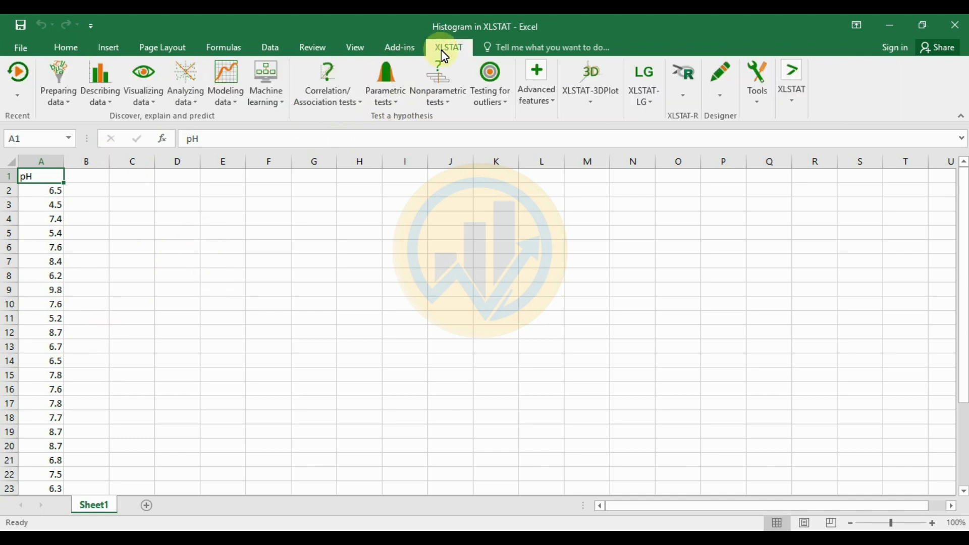
pyautogui.click(118, 104)
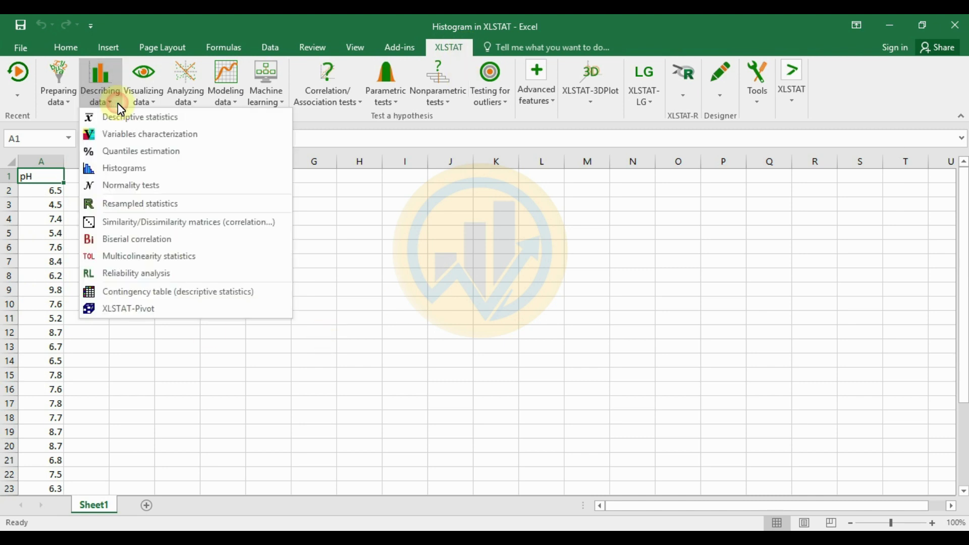
pyautogui.click(137, 168)
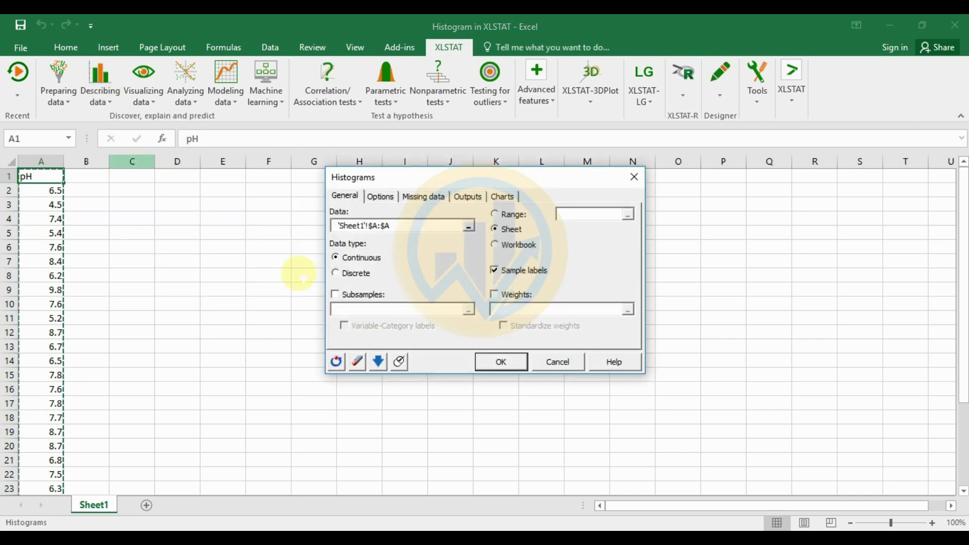
pyautogui.moveTo(453, 186); pyautogui.dragTo(435, 204)
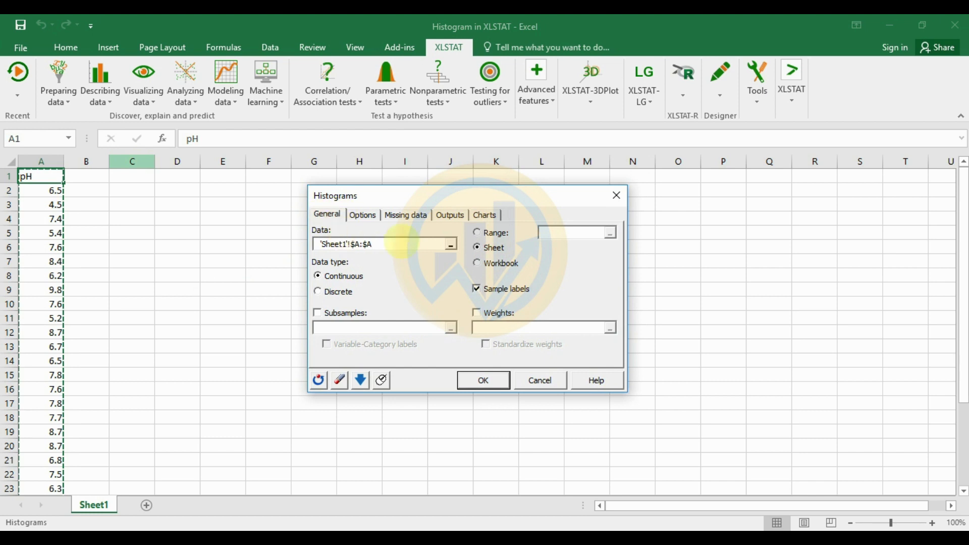
pyautogui.click(451, 245)
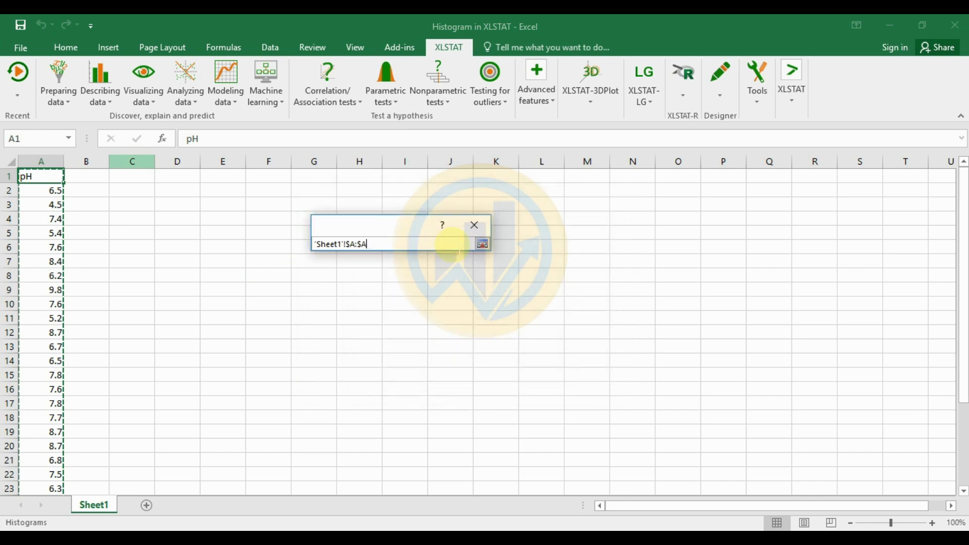
pyautogui.click(45, 162)
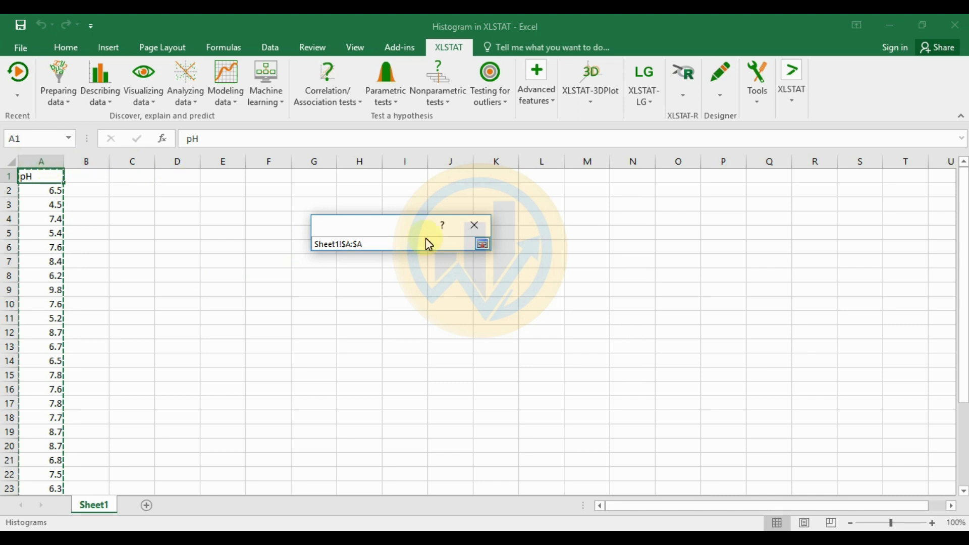
pyautogui.click(482, 244)
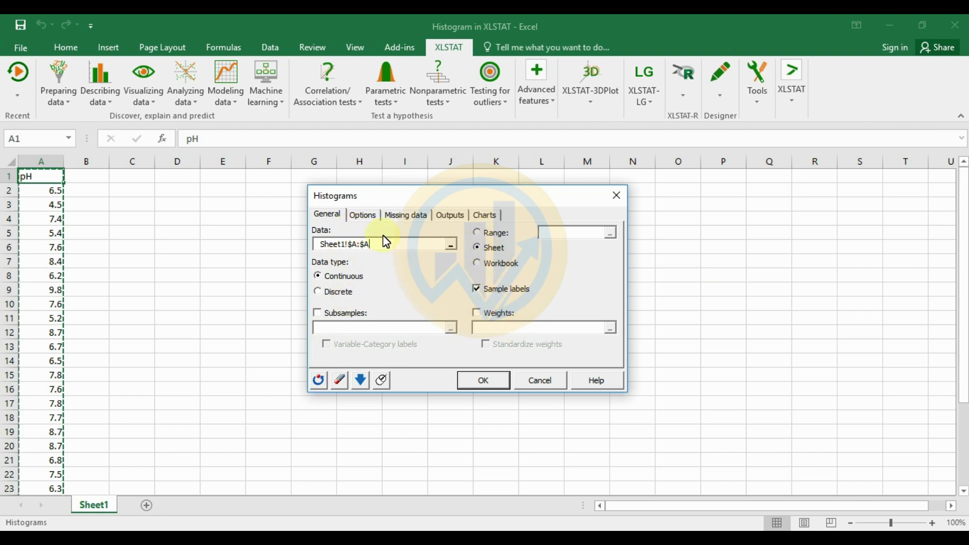
# Set the histogram to display as bars with Frequency as the ordinate, and run the analysis with the data selection
pyautogui.click(363, 215)
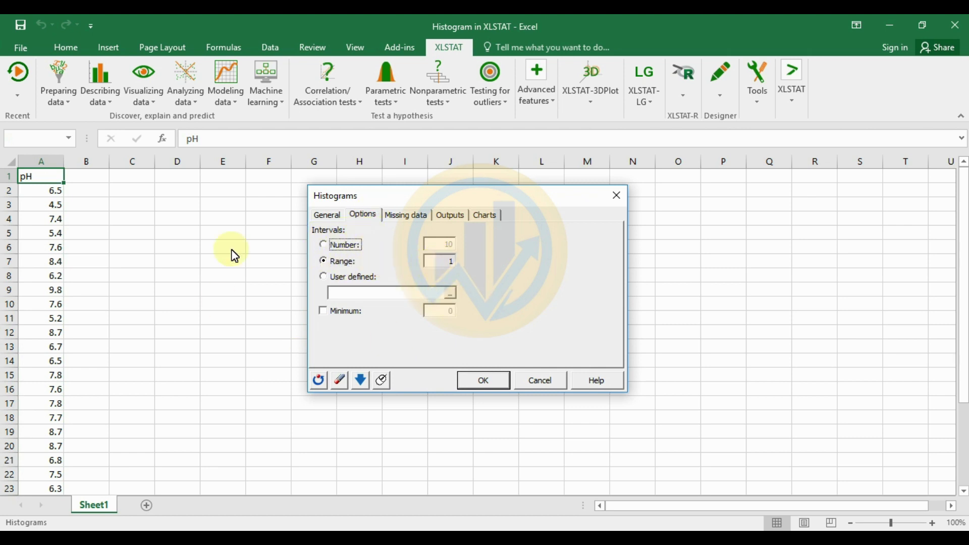
pyautogui.click(401, 221)
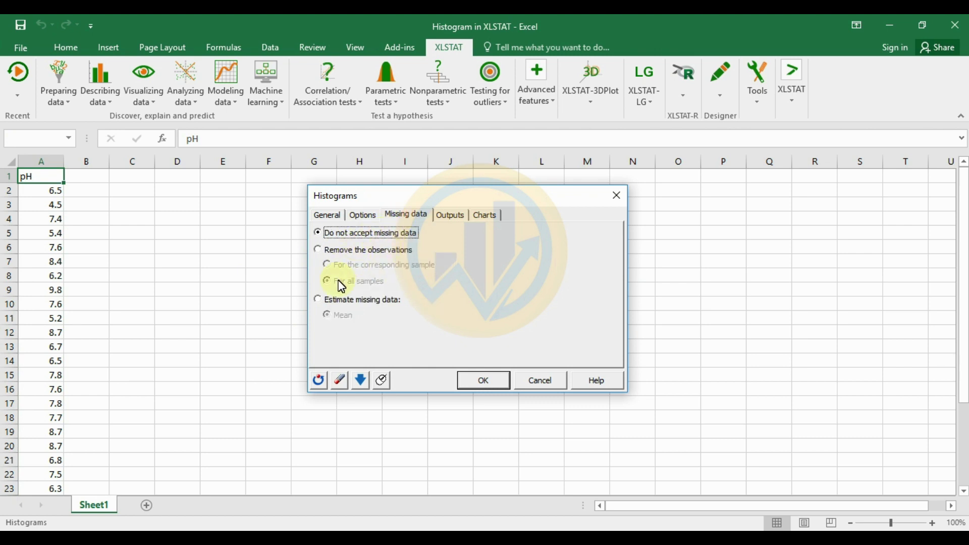
pyautogui.click(451, 216)
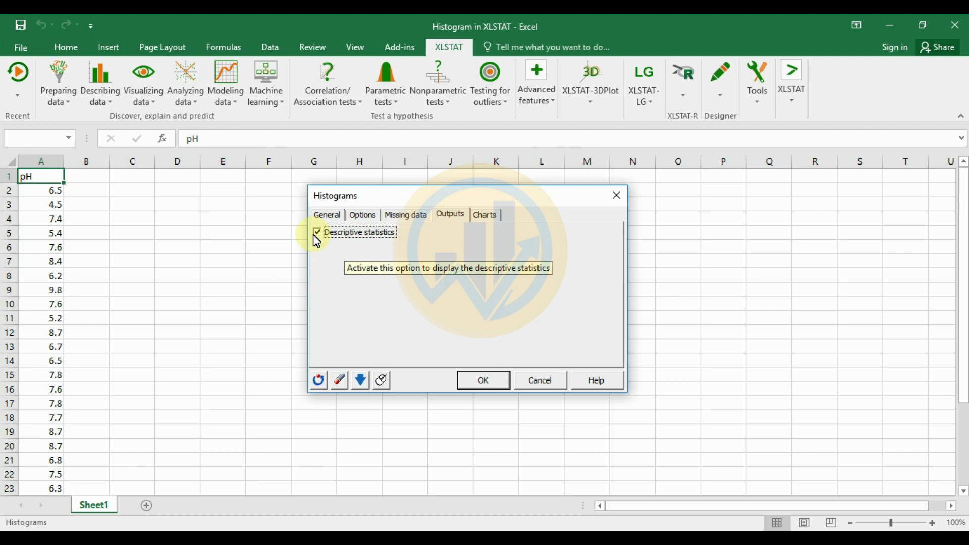
pyautogui.click(486, 216)
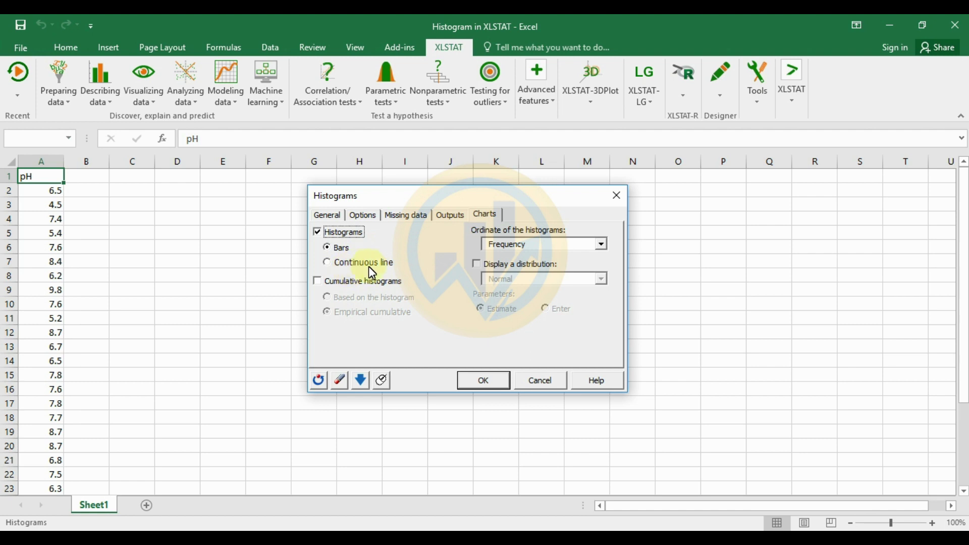
pyautogui.click(334, 265)
pyautogui.click(331, 249)
pyautogui.click(601, 245)
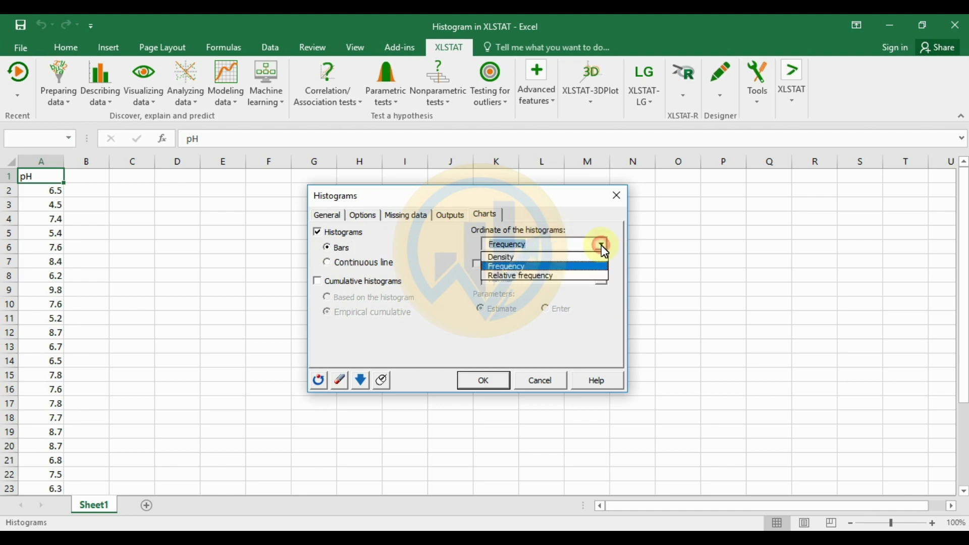
pyautogui.click(517, 267)
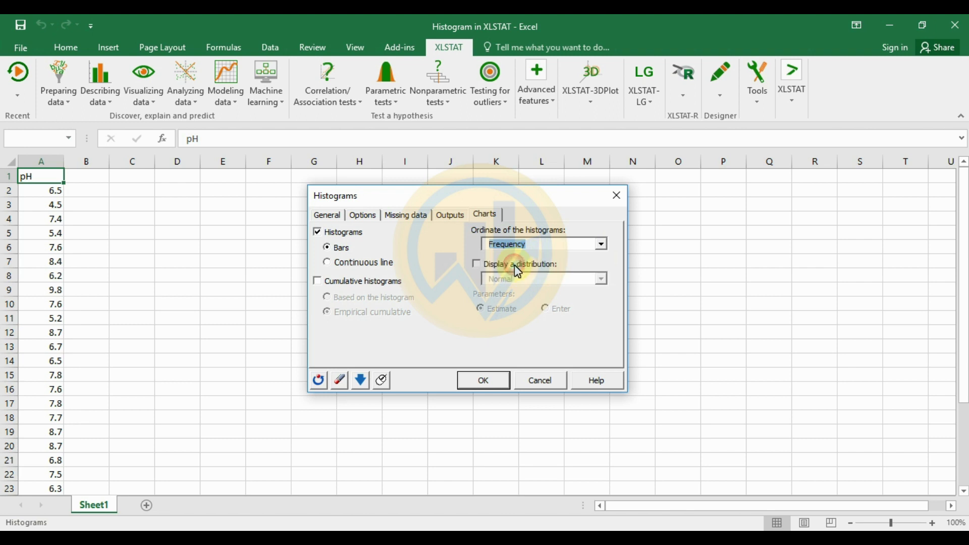
pyautogui.click(475, 384)
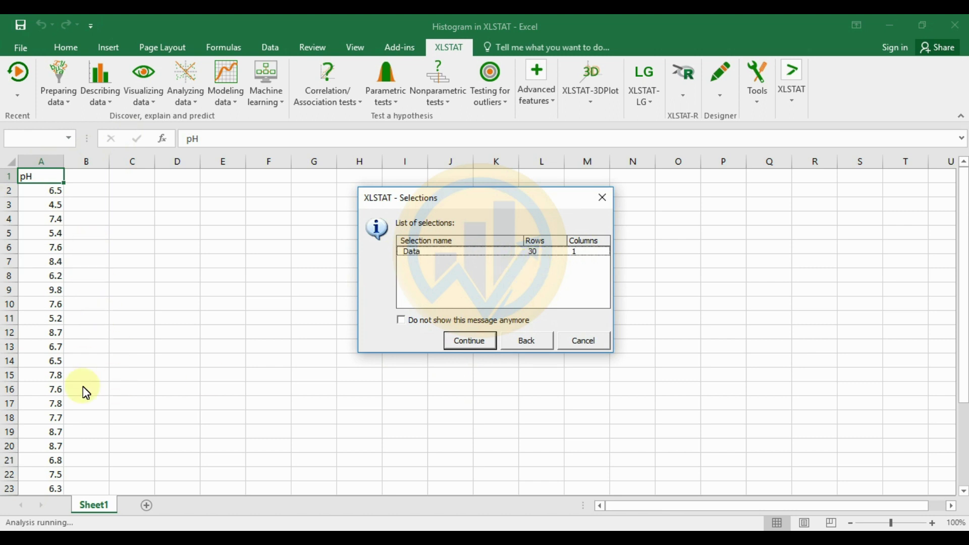
pyautogui.click(482, 342)
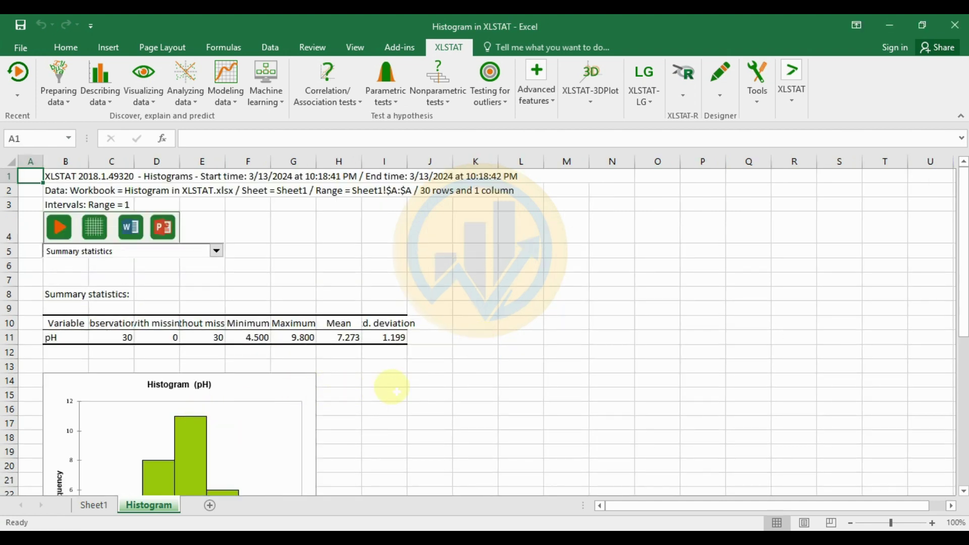
# Move the histogram chart clear of the summary statistics table and adjust the widths of columns B to E for the table's headers
pyautogui.scroll(-1, 391, 387)
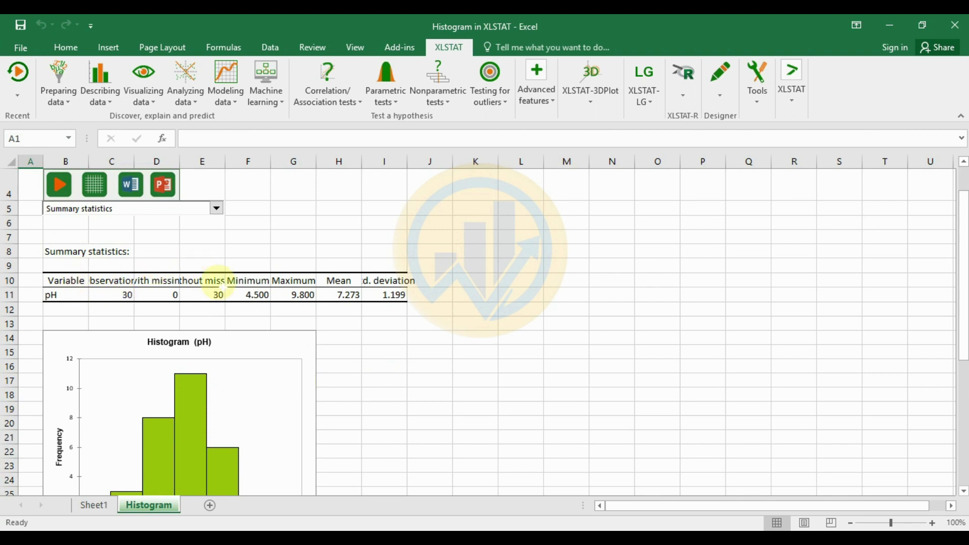
pyautogui.moveTo(255, 350); pyautogui.dragTo(755, 259)
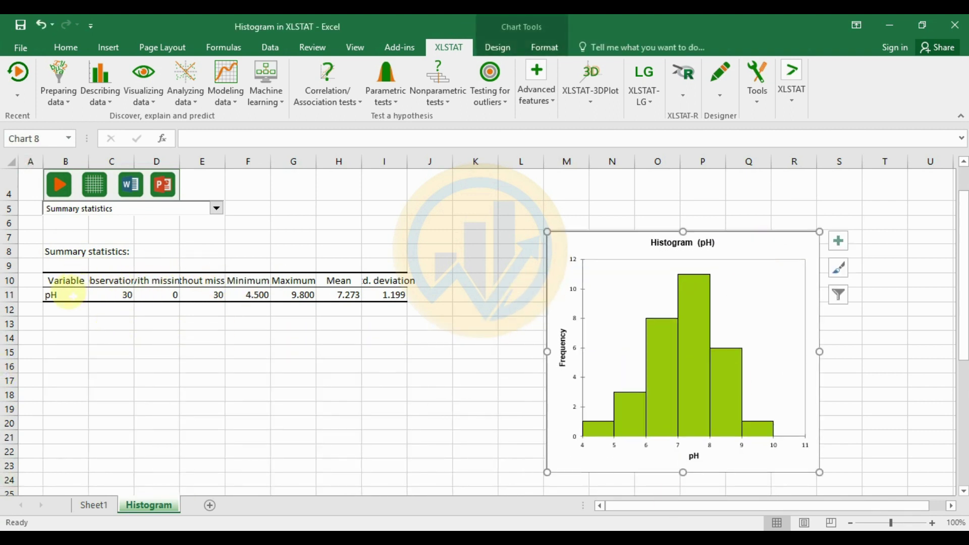
pyautogui.moveTo(88, 161); pyautogui.dragTo(188, 161)
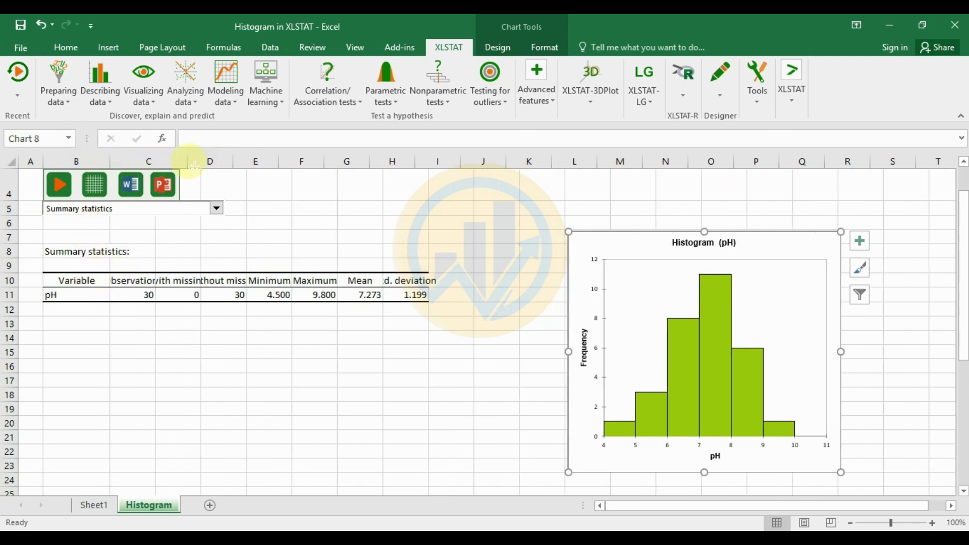
pyautogui.click(157, 297)
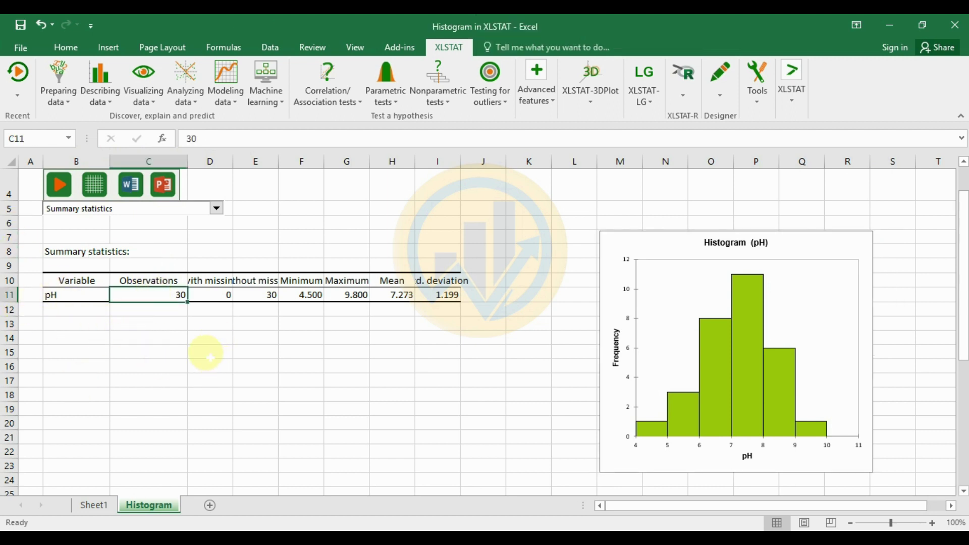
pyautogui.click(213, 294)
pyautogui.moveTo(233, 160); pyautogui.dragTo(291, 165)
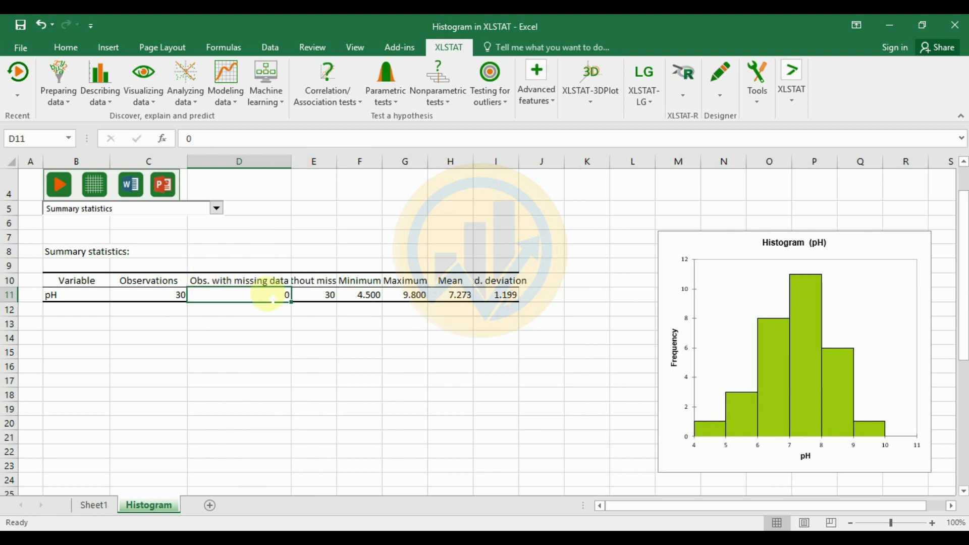
pyautogui.moveTo(291, 167); pyautogui.dragTo(362, 160)
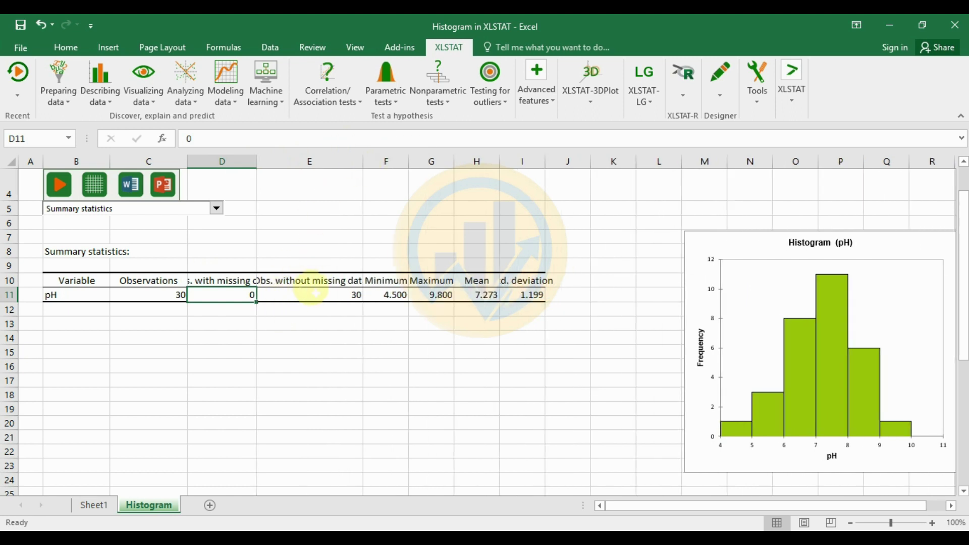
pyautogui.click(337, 297)
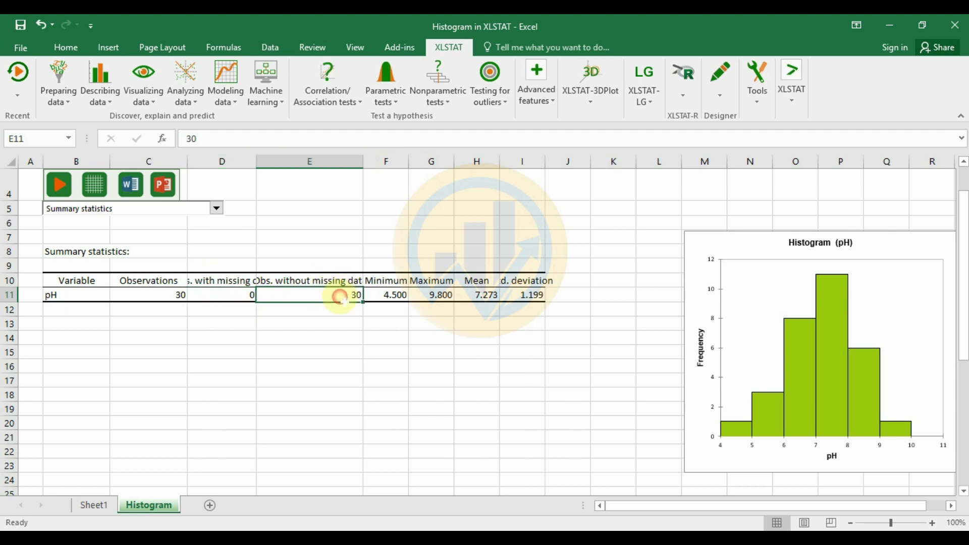
pyautogui.moveTo(363, 166); pyautogui.dragTo(322, 164)
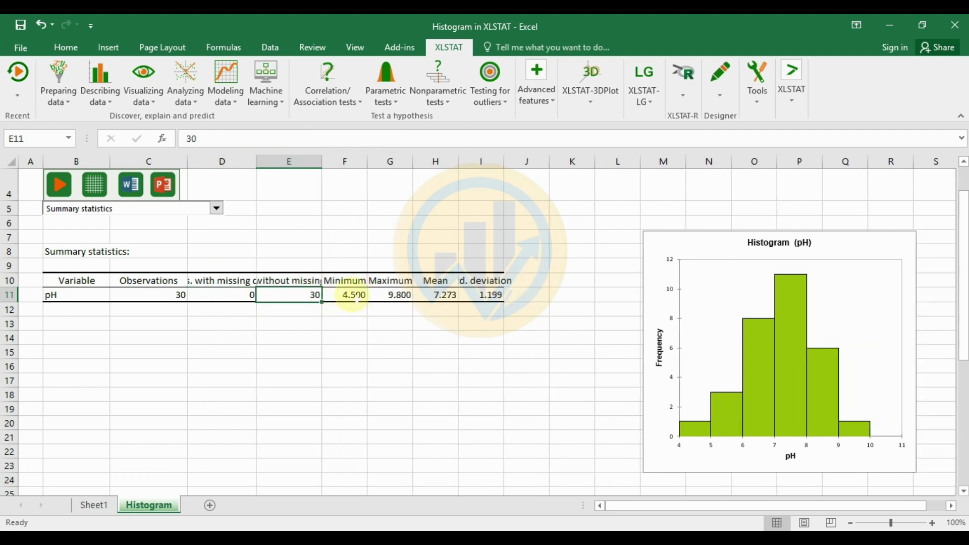
# Examine the minimum, maximum, mean and standard deviation of pH in the summary statistics table
pyautogui.click(355, 297)
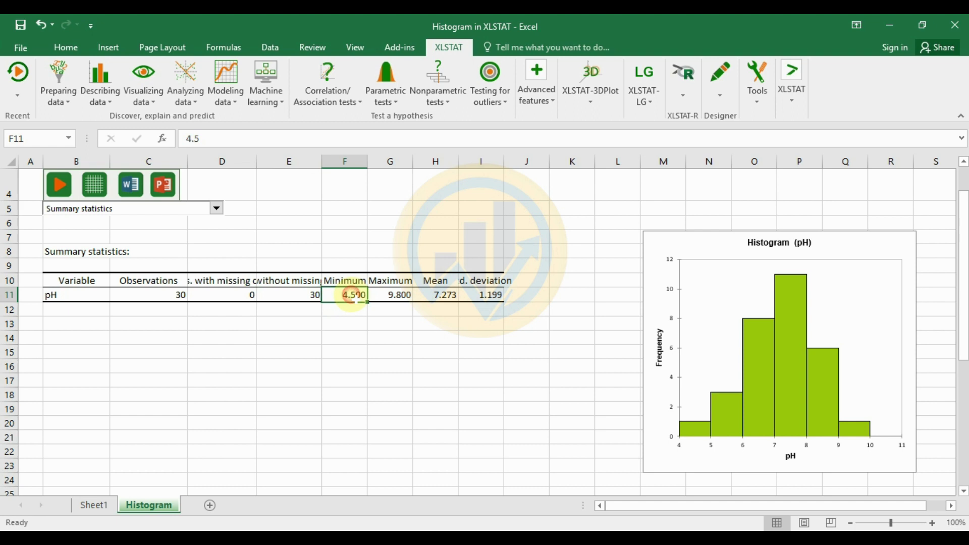
pyautogui.click(387, 300)
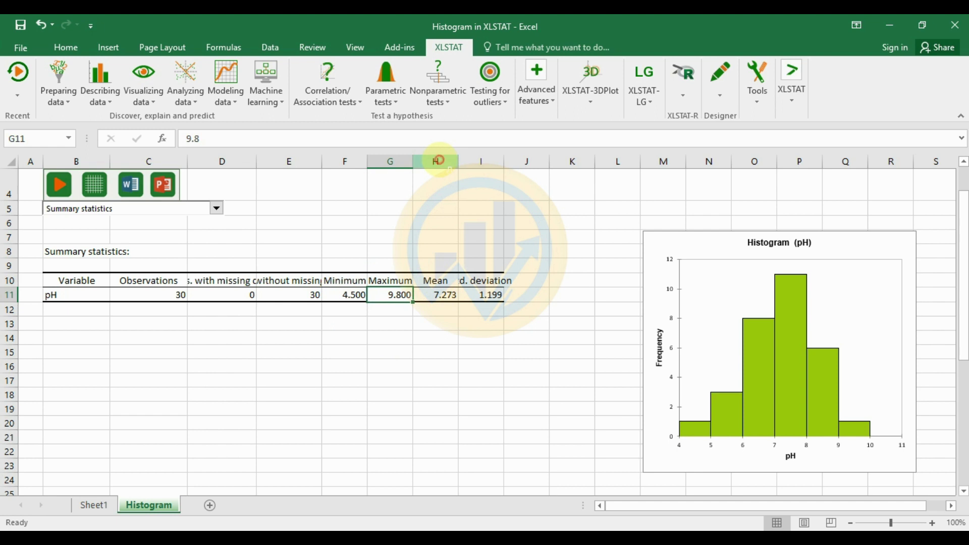
pyautogui.click(437, 162)
pyautogui.click(437, 299)
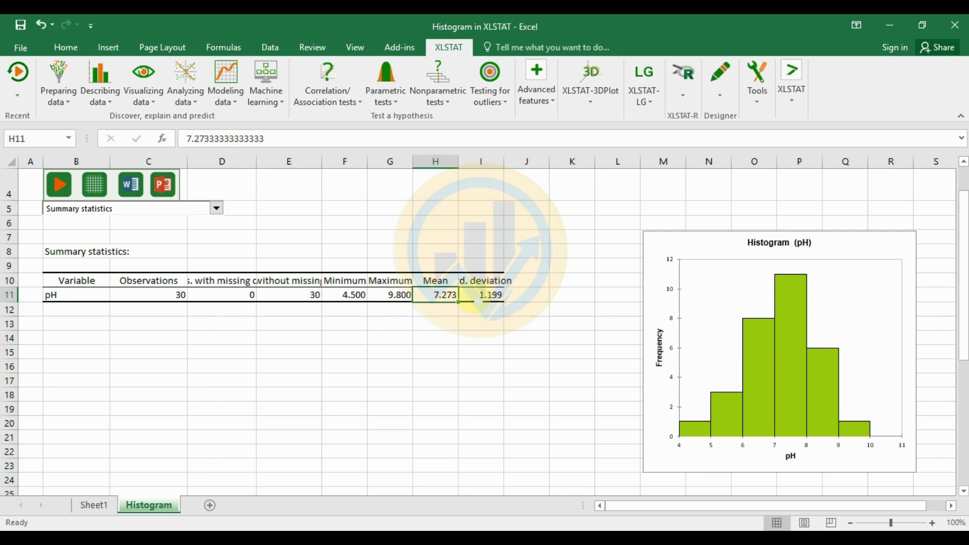
pyautogui.click(474, 298)
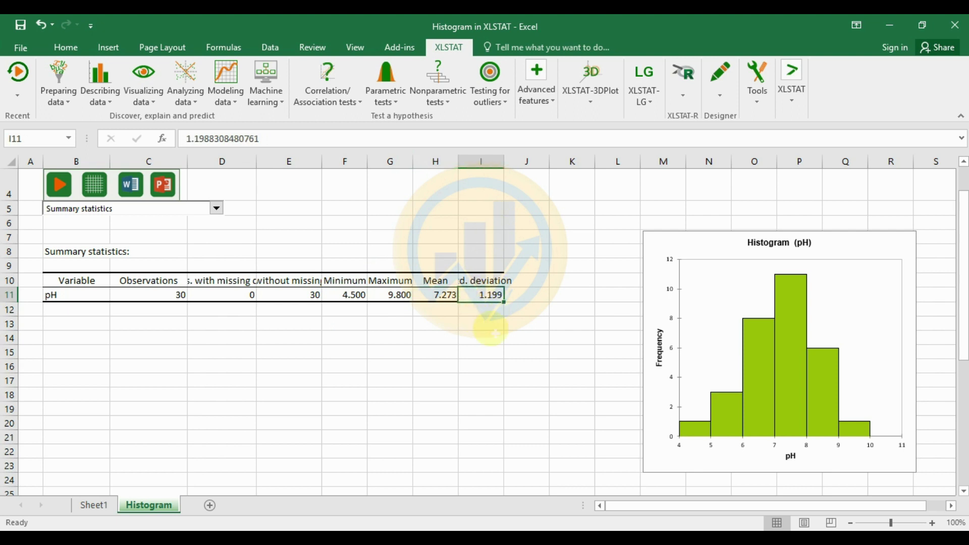
# Move the histogram chart closer to the summary statistics table and enlarge it from its upper-left corner
pyautogui.scroll(-4, 482, 330)
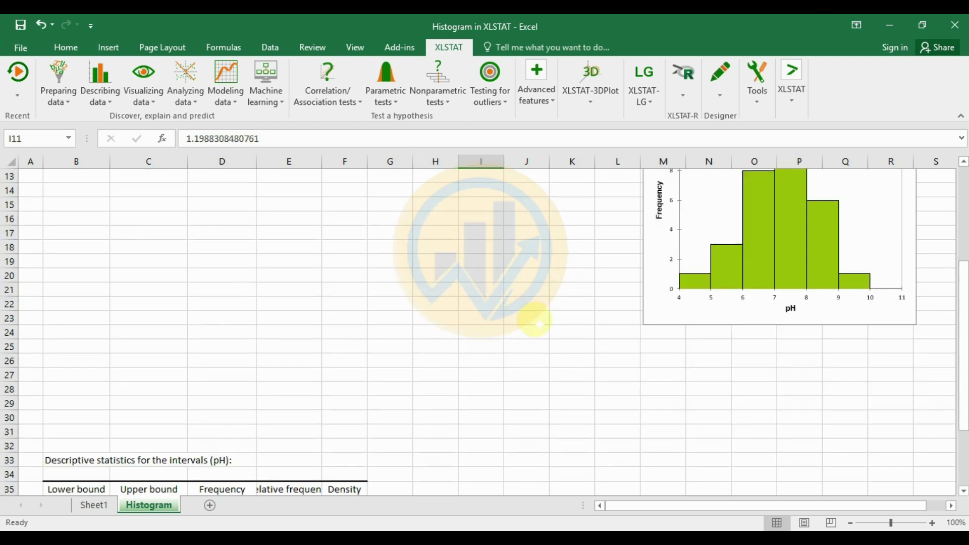
pyautogui.scroll(3, 482, 331)
pyautogui.moveTo(699, 194); pyautogui.dragTo(614, 256)
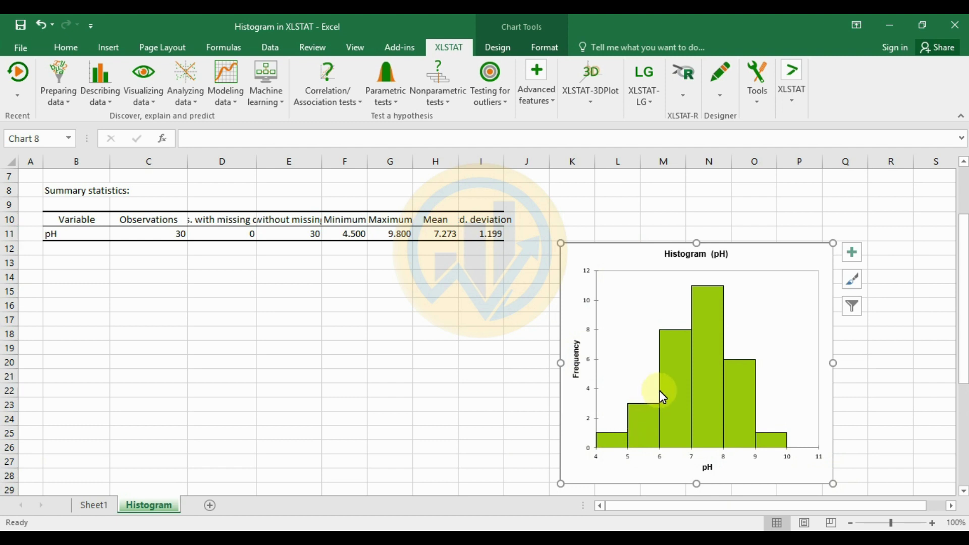
pyautogui.moveTo(566, 249); pyautogui.dragTo(533, 226)
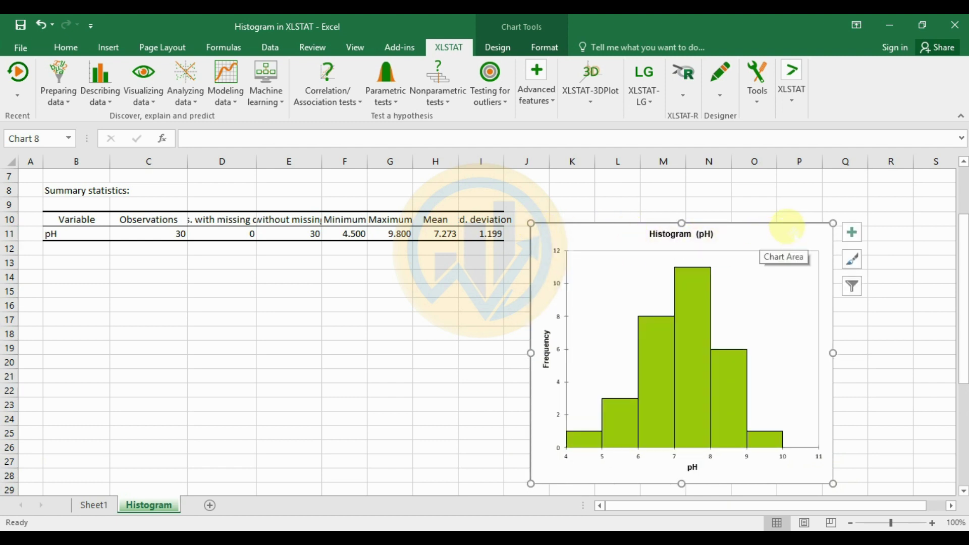
pyautogui.moveTo(786, 223); pyautogui.dragTo(800, 218)
# Review the descriptive statistics for the pH intervals and widen column E to fit the Relative frequency header
pyautogui.scroll(-1, 408, 348)
pyautogui.scroll(-7, 408, 349)
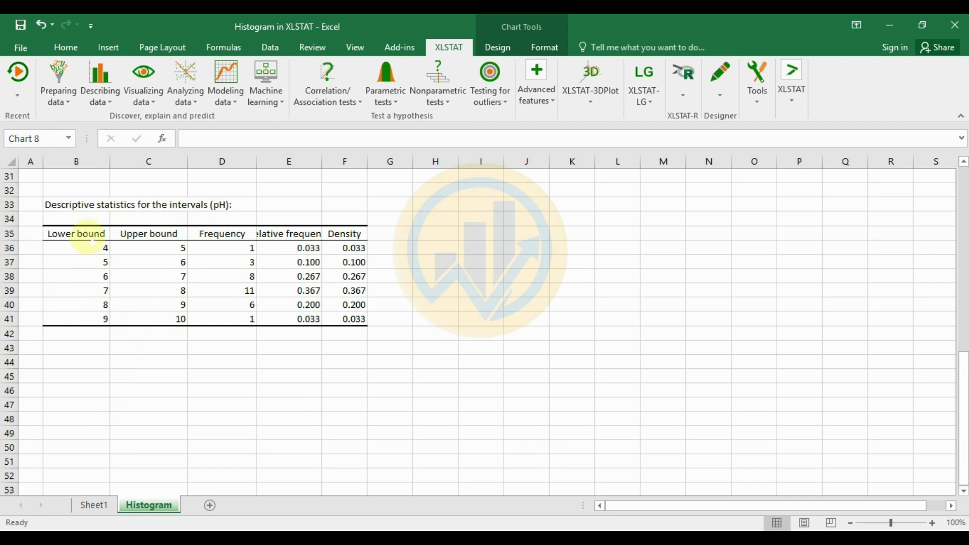
pyautogui.click(151, 233)
pyautogui.click(219, 233)
pyautogui.moveTo(321, 162); pyautogui.dragTo(367, 163)
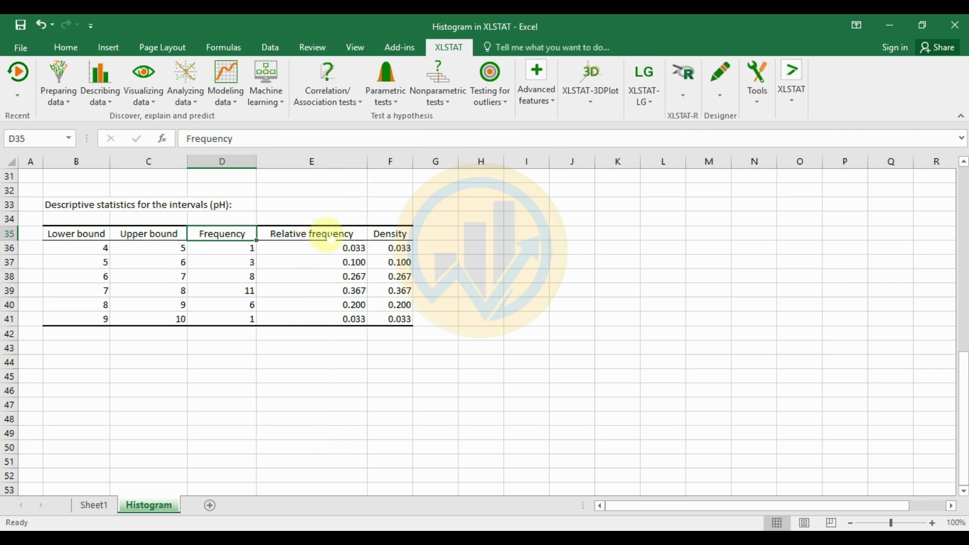
pyautogui.click(406, 233)
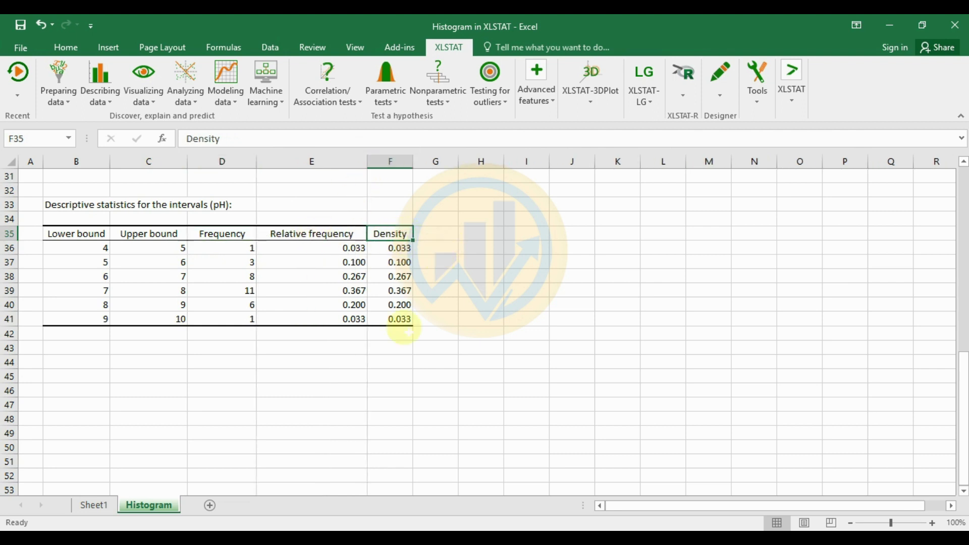
# Review the frequency, relative frequency and density of the pH intervals 4–5 and 5–6 in the interval statistics table
pyautogui.click(82, 253)
pyautogui.click(153, 250)
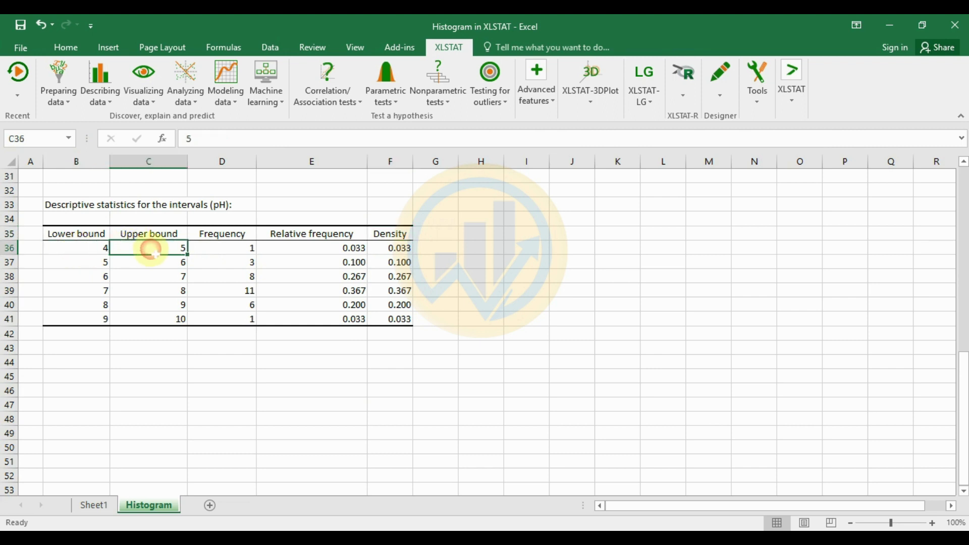
pyautogui.click(214, 252)
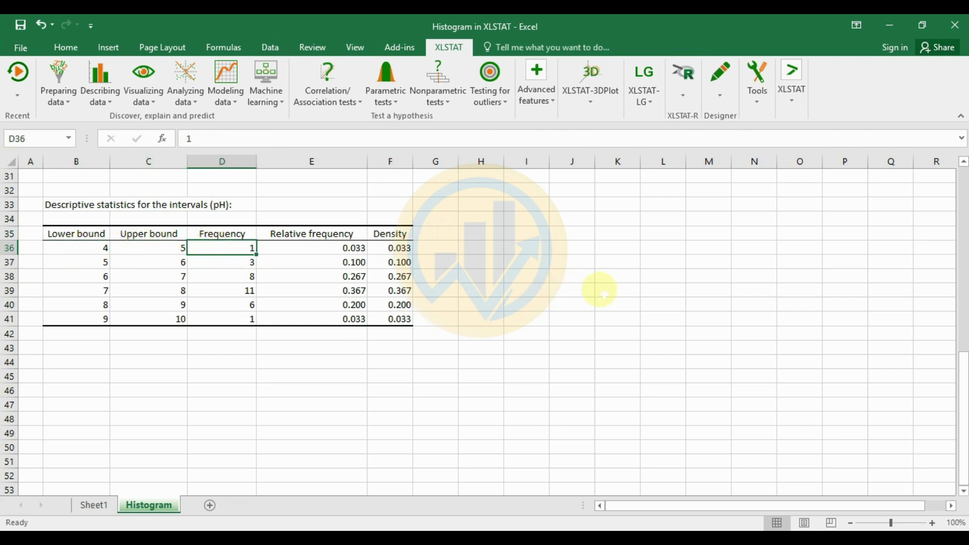
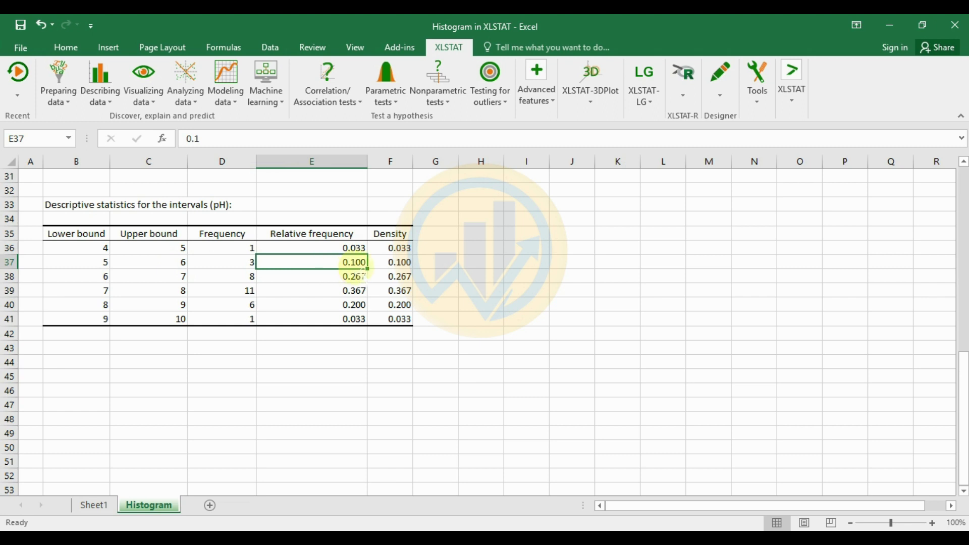
pyautogui.click(396, 262)
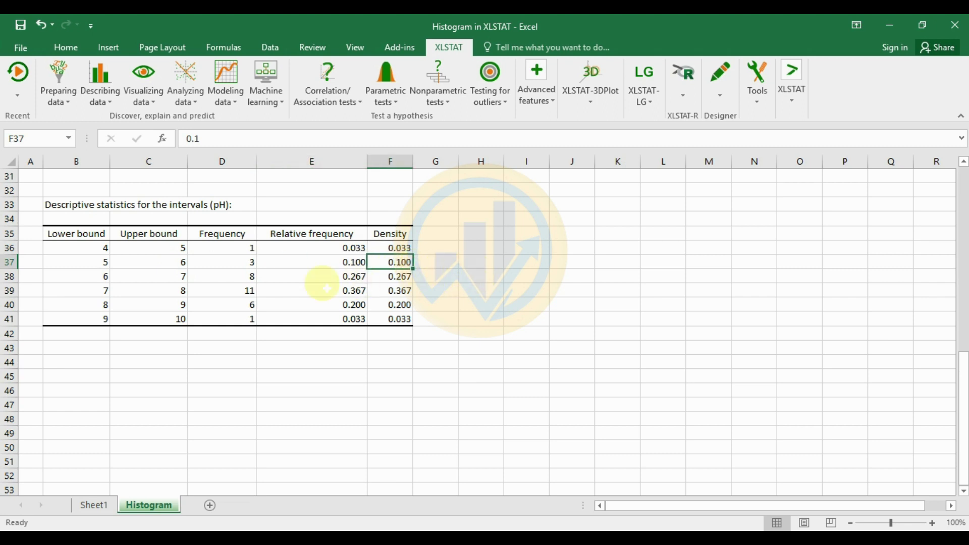
# Examine the bounds, frequency, relative frequency and density of the pH interval 6–7
pyautogui.click(97, 279)
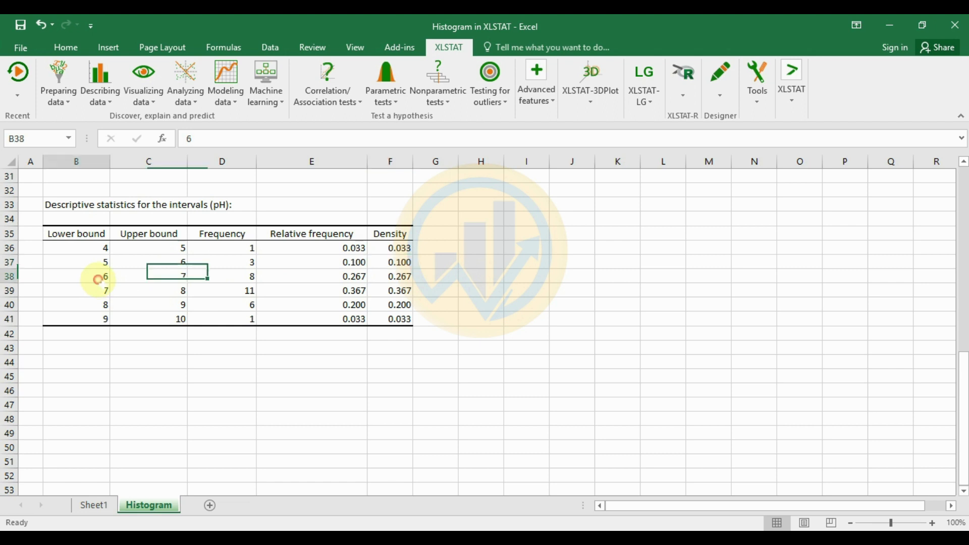
pyautogui.click(135, 276)
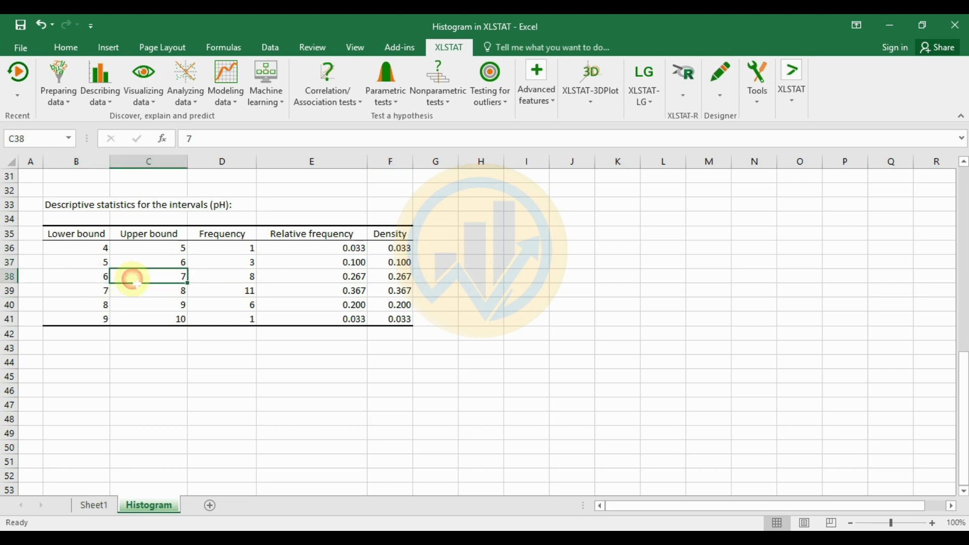
pyautogui.click(222, 283)
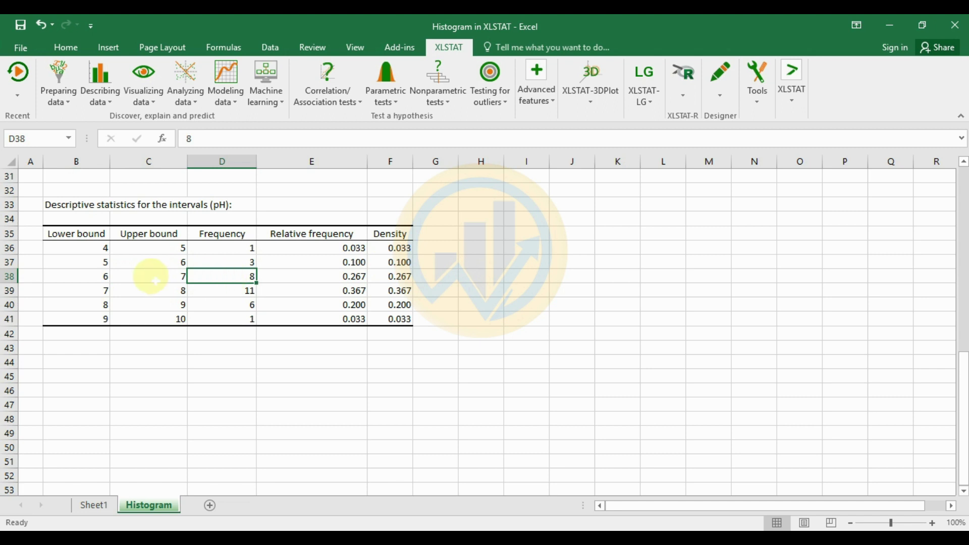
pyautogui.click(106, 277)
pyautogui.click(171, 278)
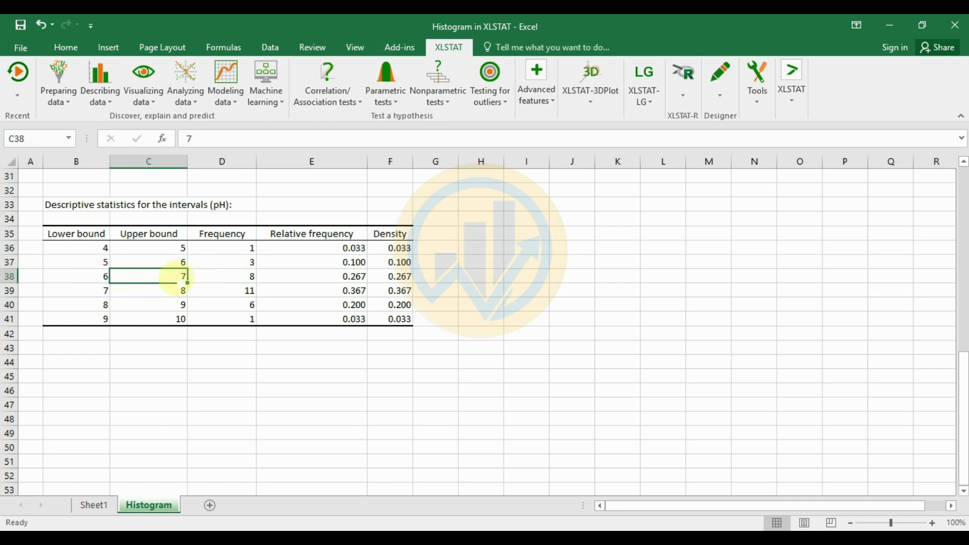
pyautogui.click(335, 283)
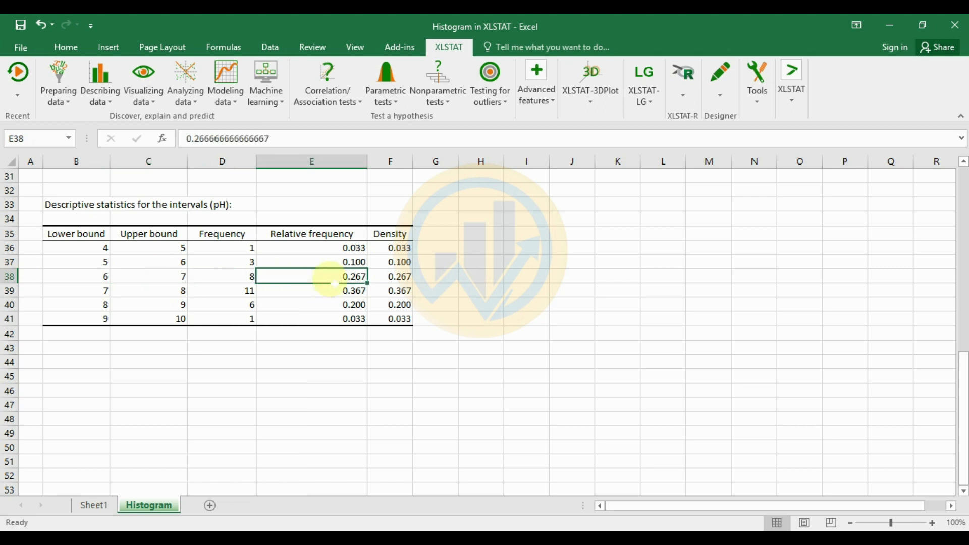
pyautogui.click(386, 276)
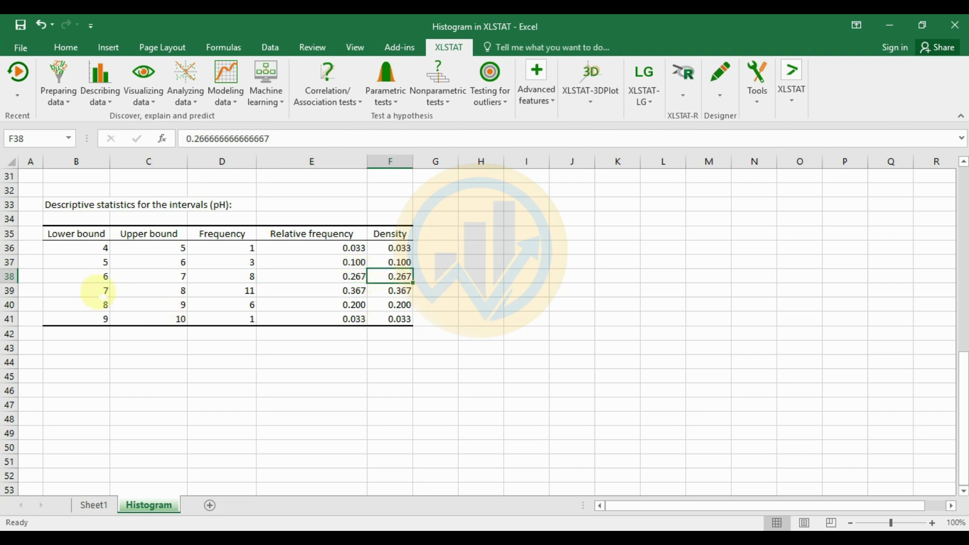
# Examine the bounds, frequency, relative frequency and density of the pH interval 7–8
pyautogui.click(98, 291)
pyautogui.click(148, 290)
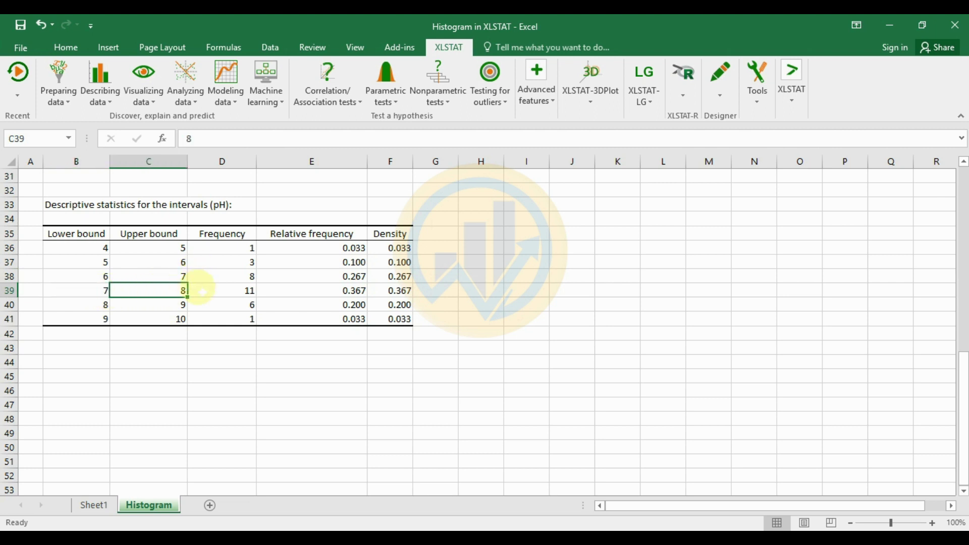
pyautogui.click(217, 292)
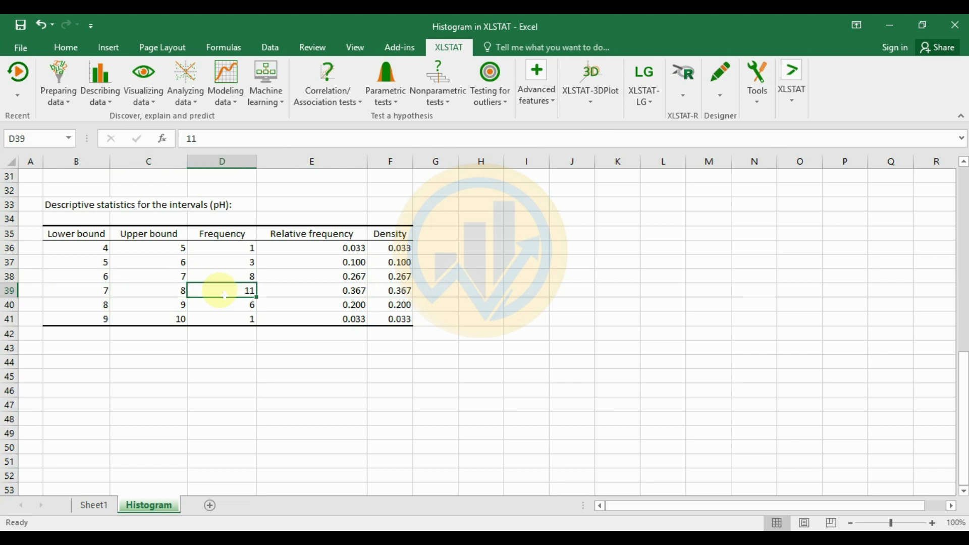
pyautogui.click(337, 295)
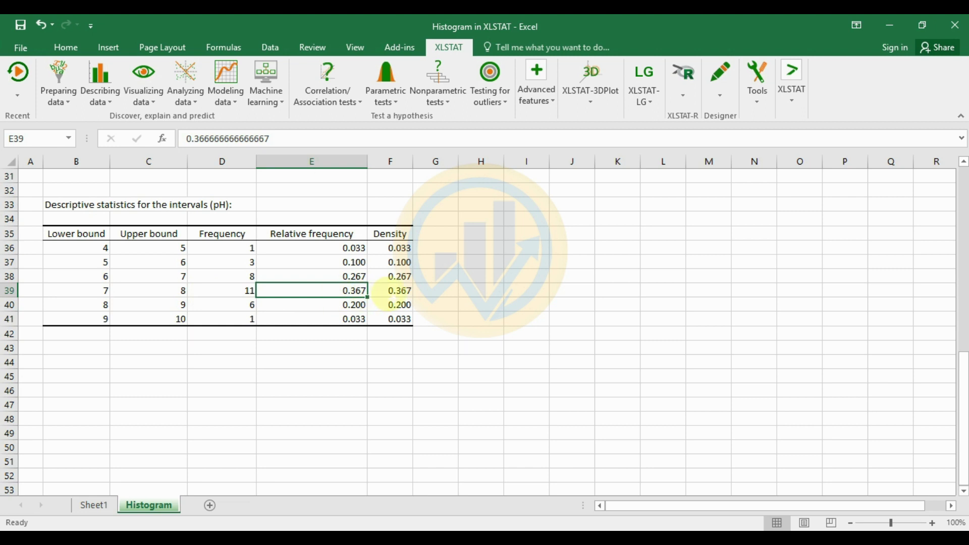
pyautogui.click(396, 291)
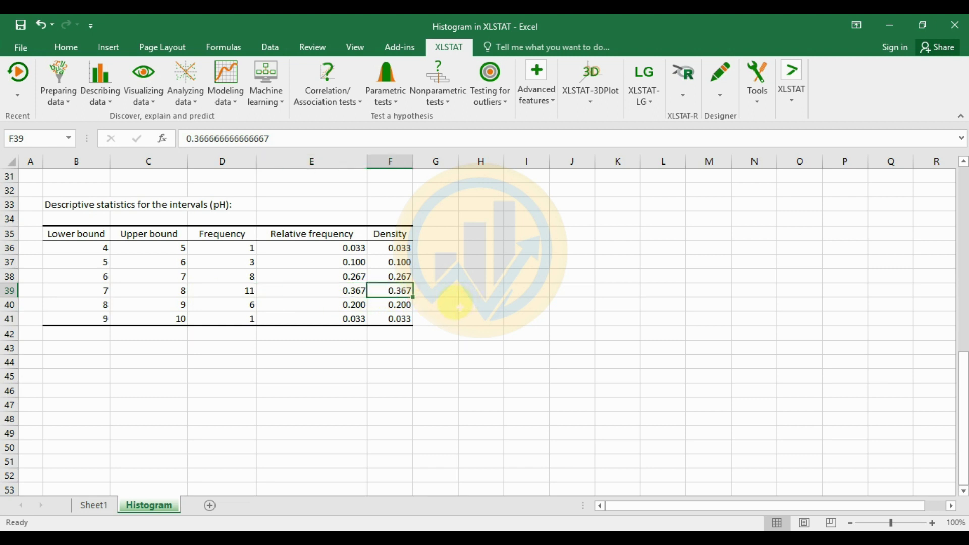
# Review the statistics row for the pH interval 8–9 and the bounds and frequency of the interval 9–10
pyautogui.click(104, 304)
pyautogui.click(177, 305)
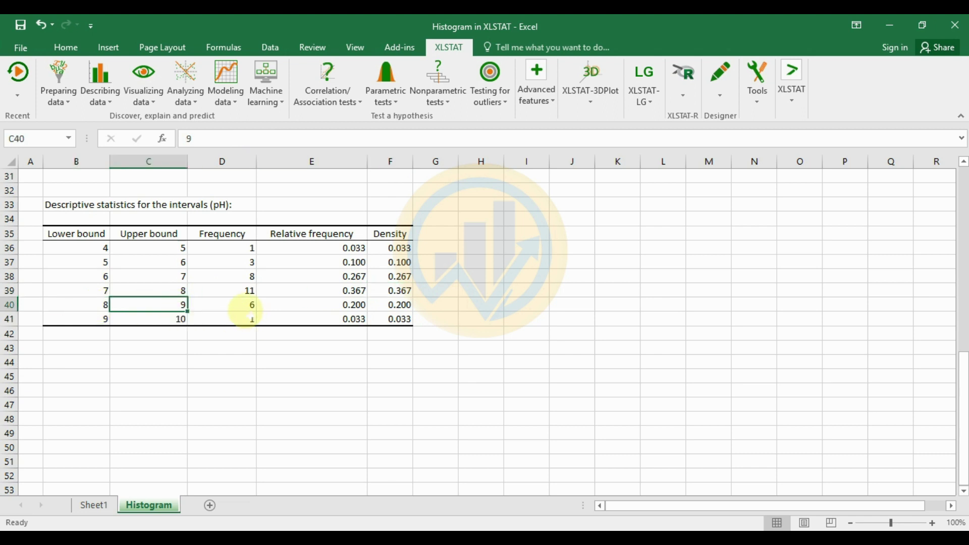
pyautogui.click(247, 308)
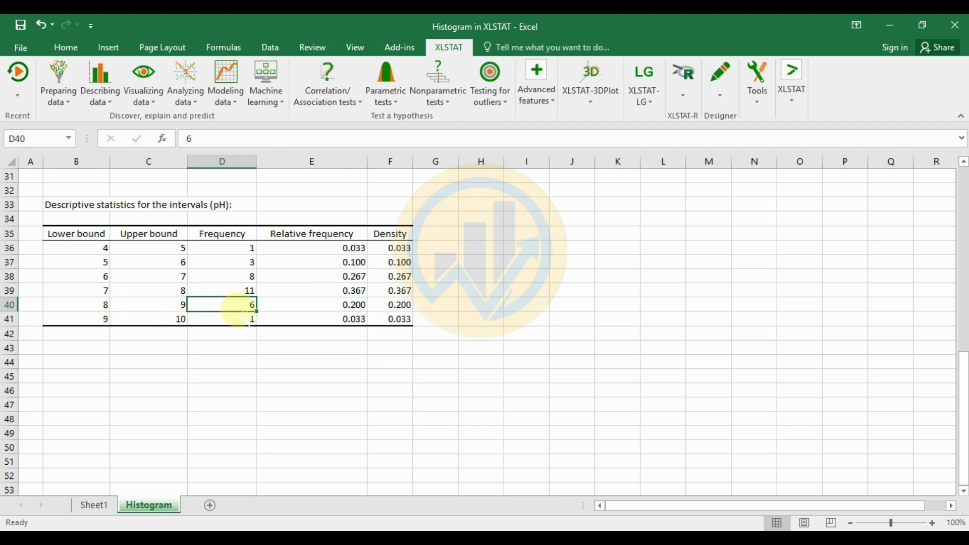
pyautogui.click(329, 309)
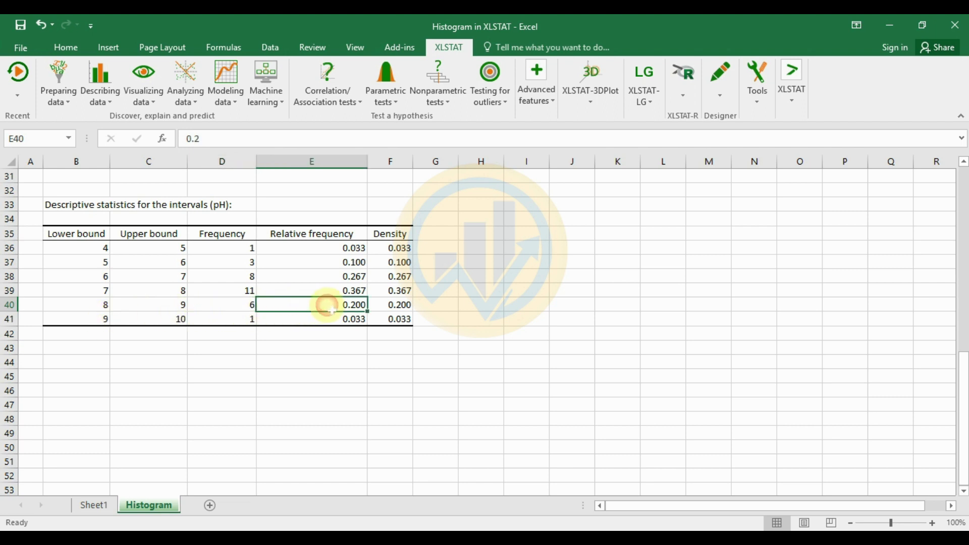
pyautogui.click(397, 308)
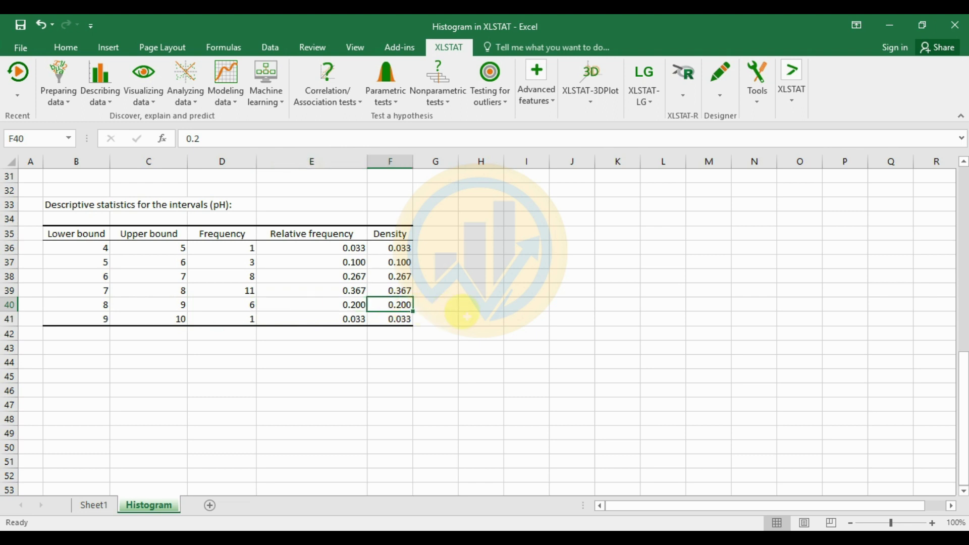
pyautogui.click(94, 323)
pyautogui.click(164, 319)
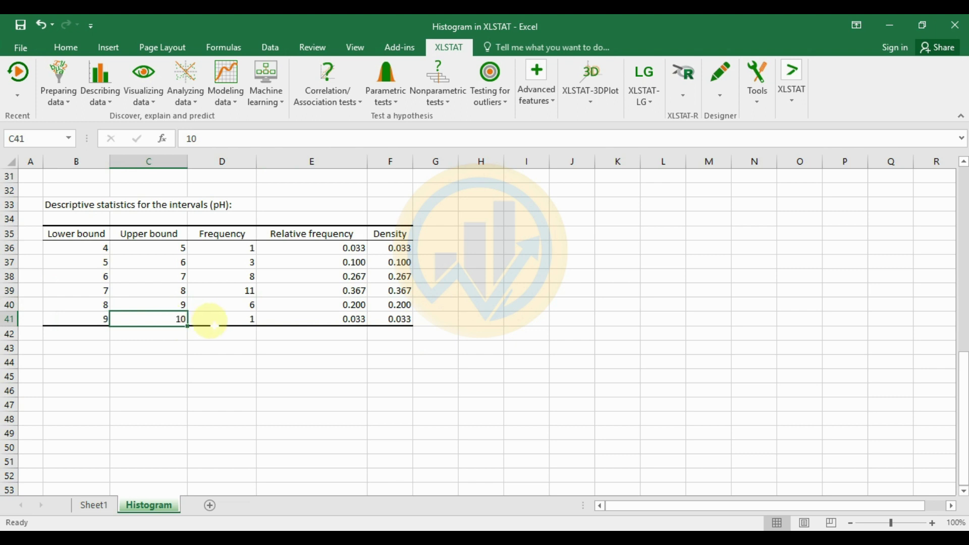
pyautogui.click(238, 319)
# Compare the frequency of the pH interval 7–8 in the table with its bar in the histogram
pyautogui.scroll(5, 873, 338)
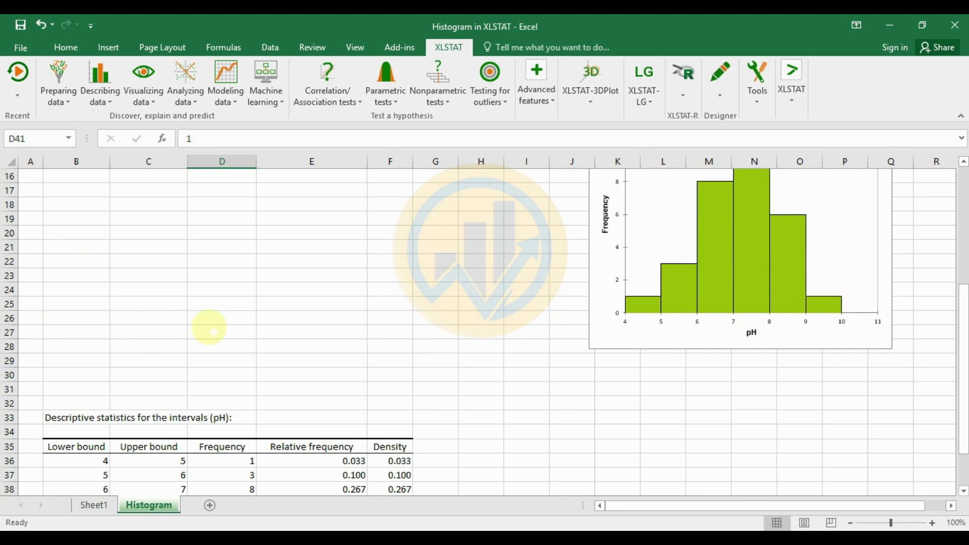
pyautogui.scroll(-1, 467, 385)
pyautogui.scroll(-3, 466, 385)
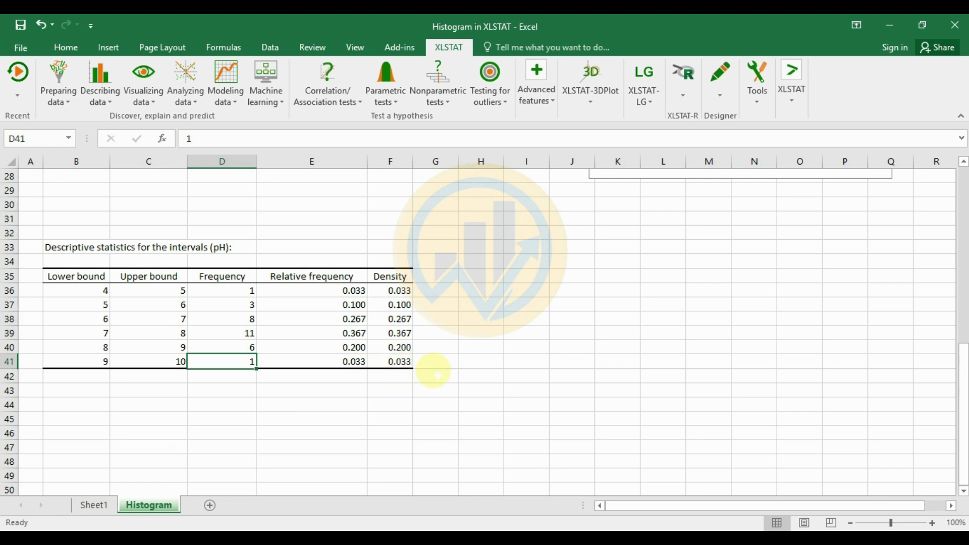
pyautogui.scroll(1, 259, 407)
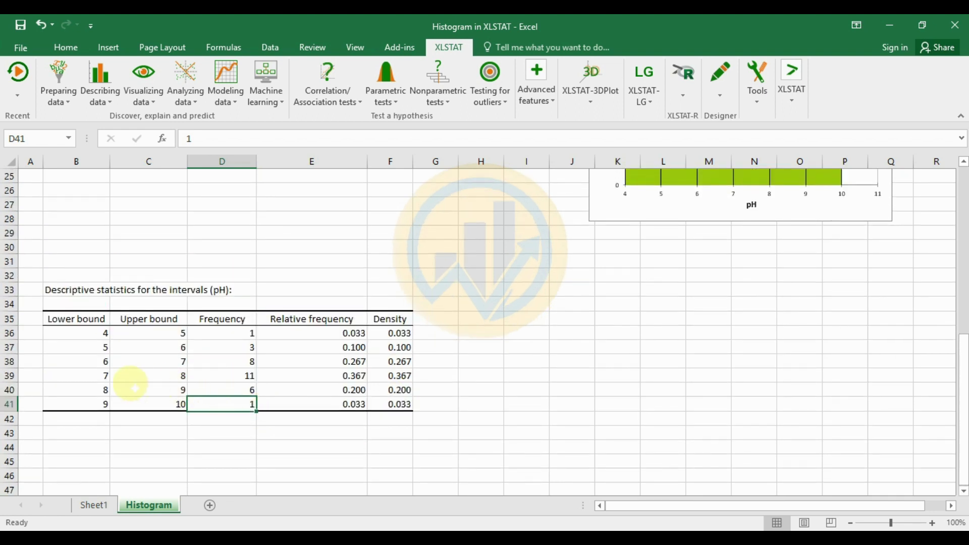
pyautogui.click(96, 382)
pyautogui.click(151, 378)
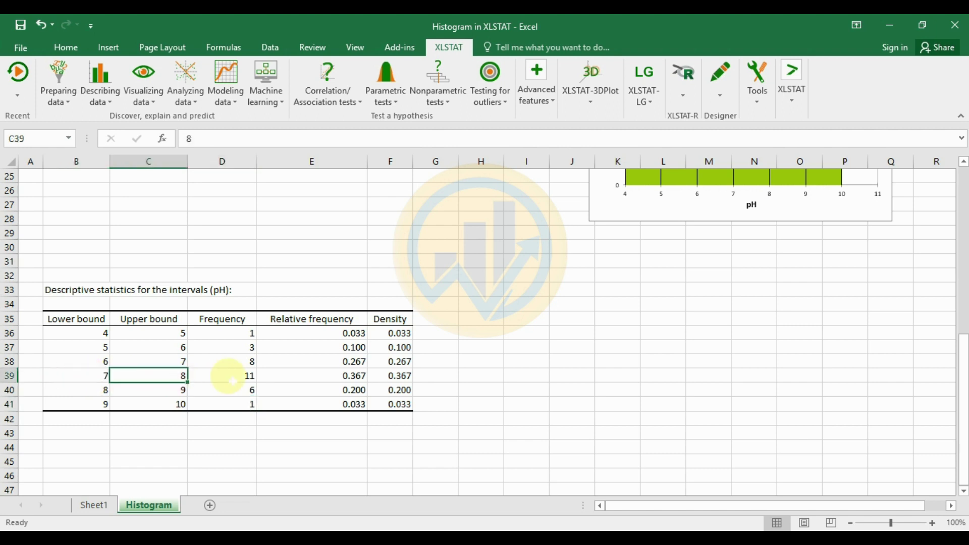
pyautogui.click(235, 380)
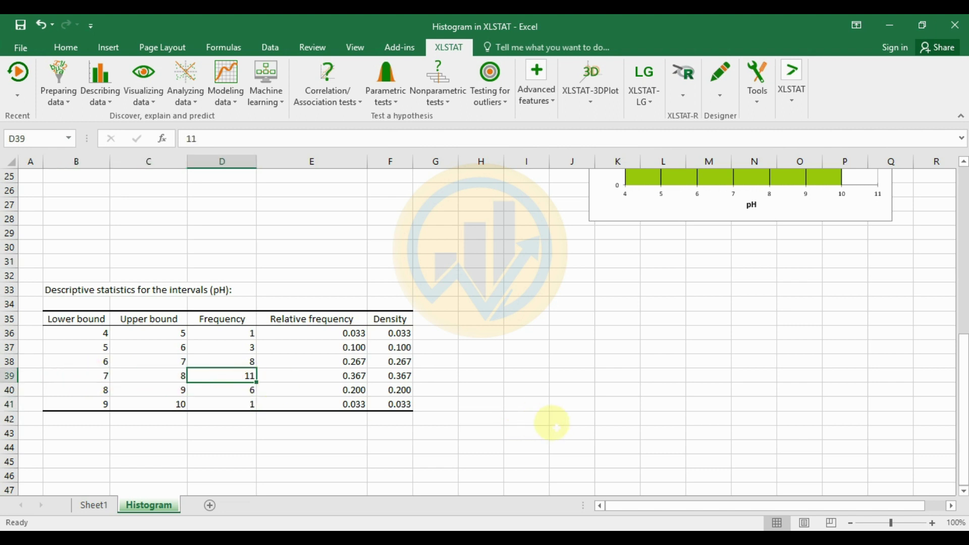
pyautogui.scroll(5, 551, 423)
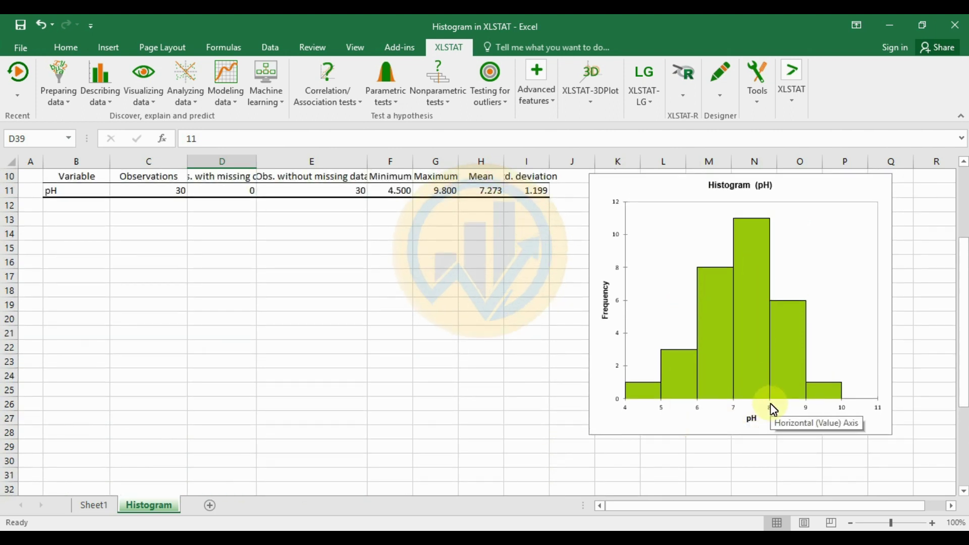
pyautogui.moveTo(758, 328)
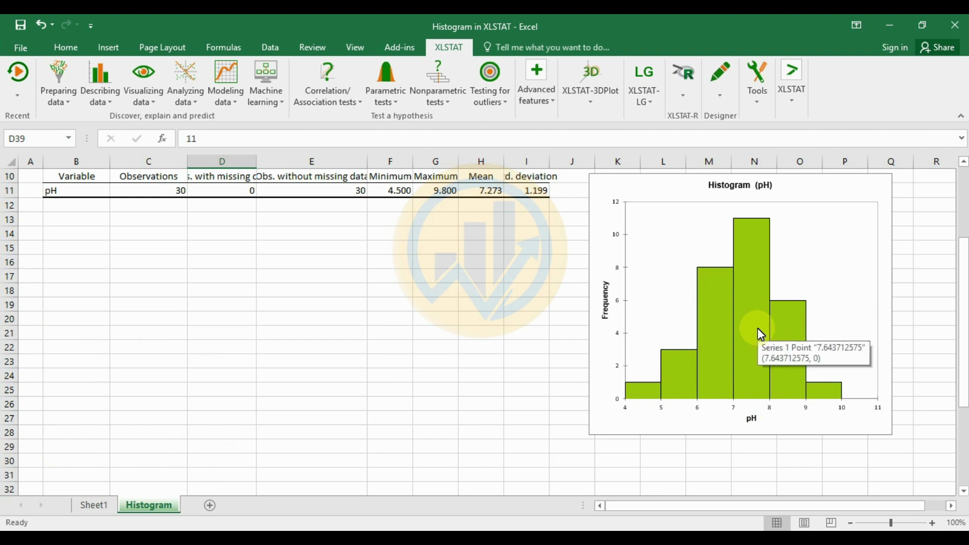
pyautogui.moveTo(754, 223)
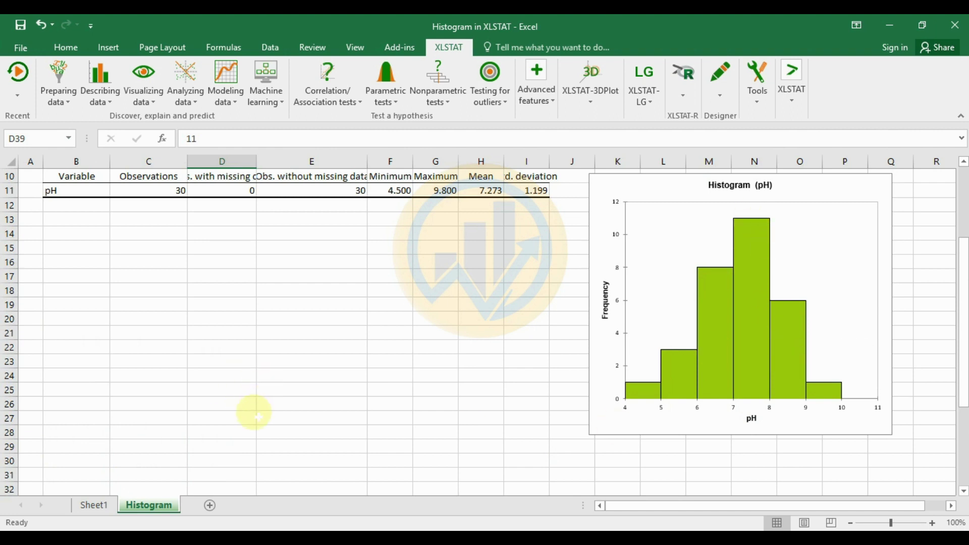
# Compare the bounds of the first pH interval, 4–5, with the bars and pH axis of the histogram
pyautogui.scroll(-4, 256, 411)
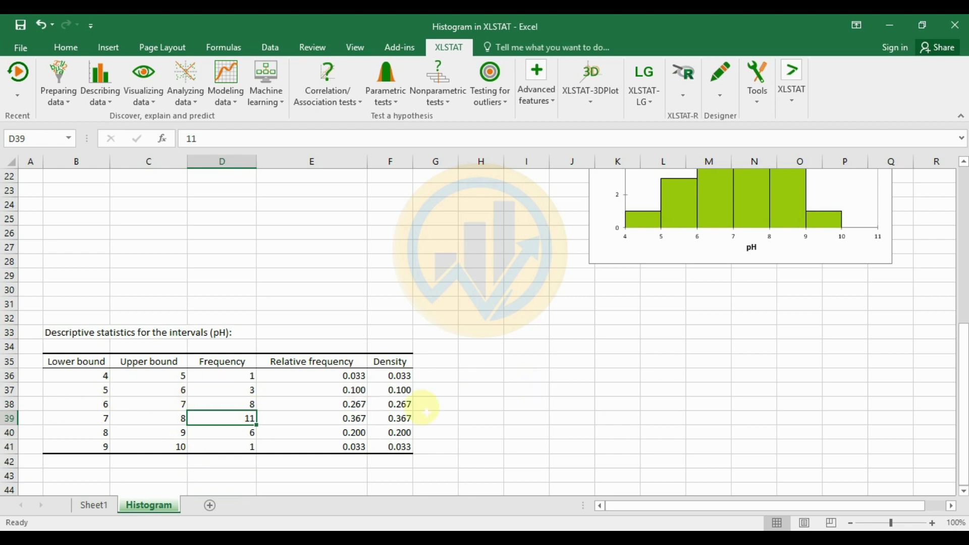
pyautogui.click(97, 376)
pyautogui.click(164, 380)
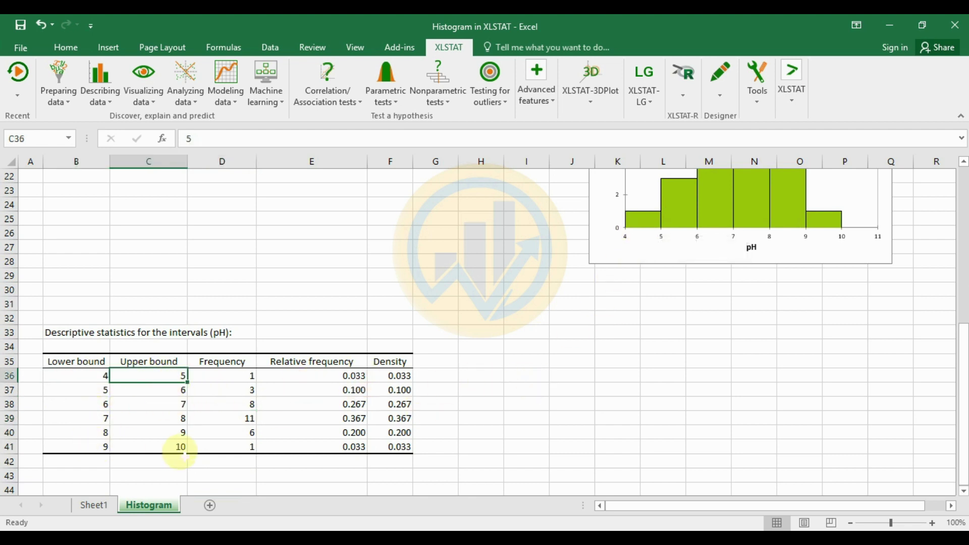
pyautogui.scroll(2, 715, 298)
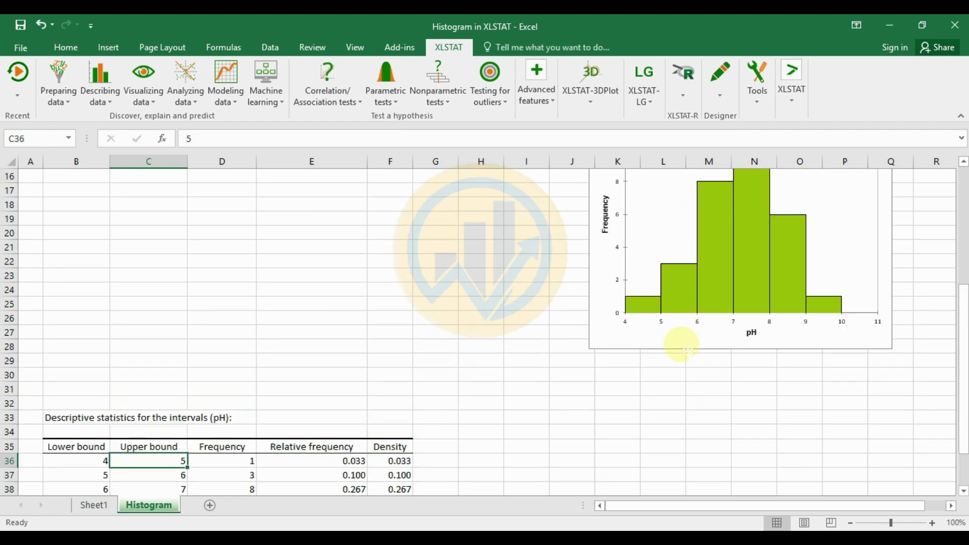
pyautogui.scroll(2, 492, 298)
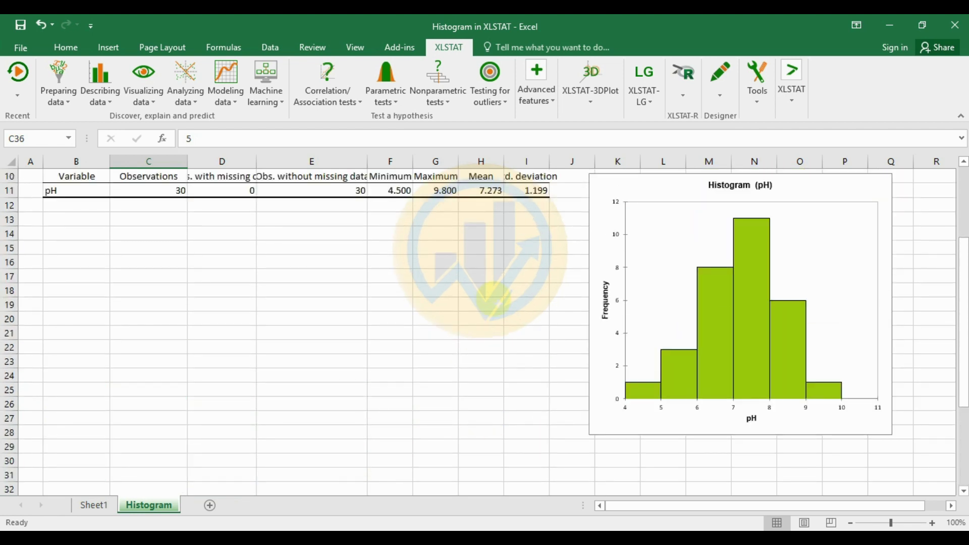
pyautogui.scroll(-1, 715, 345)
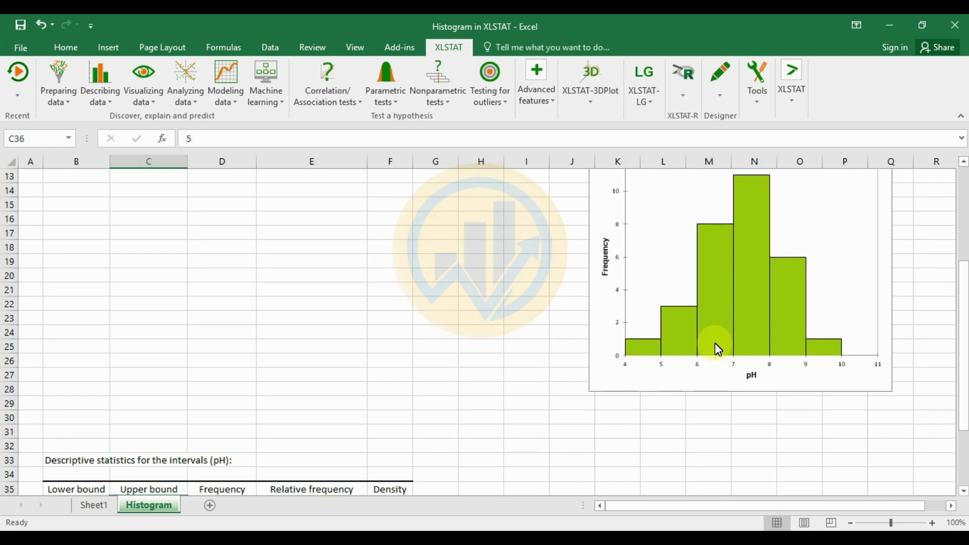
pyautogui.scroll(1, 714, 334)
# Move the histogram chart about one column left and one row down, and compare it with the interval statistics table
pyautogui.moveTo(605, 186); pyautogui.dragTo(558, 204)
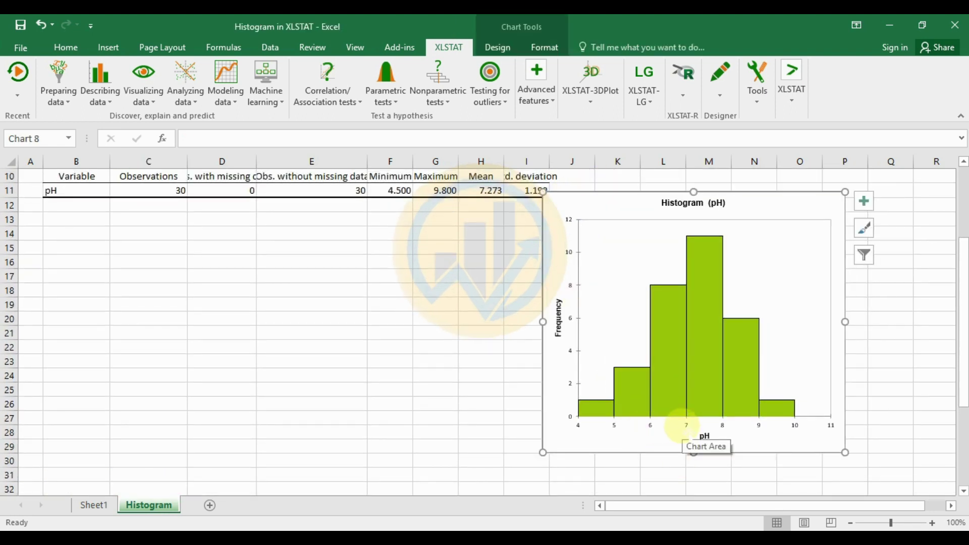
pyautogui.scroll(-3, 367, 461)
pyautogui.scroll(3, 335, 450)
pyautogui.scroll(-3, 311, 442)
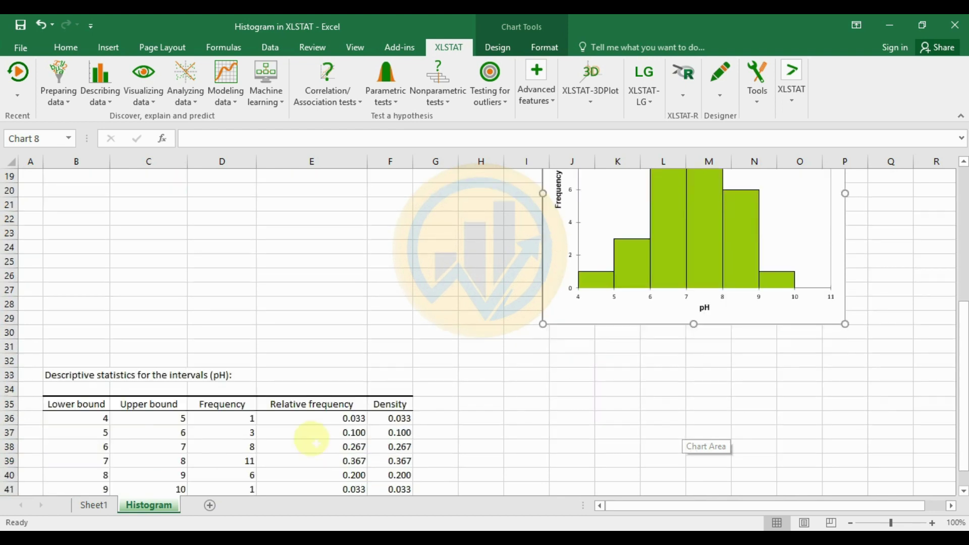
pyautogui.scroll(1, 312, 443)
pyautogui.scroll(-1, 303, 389)
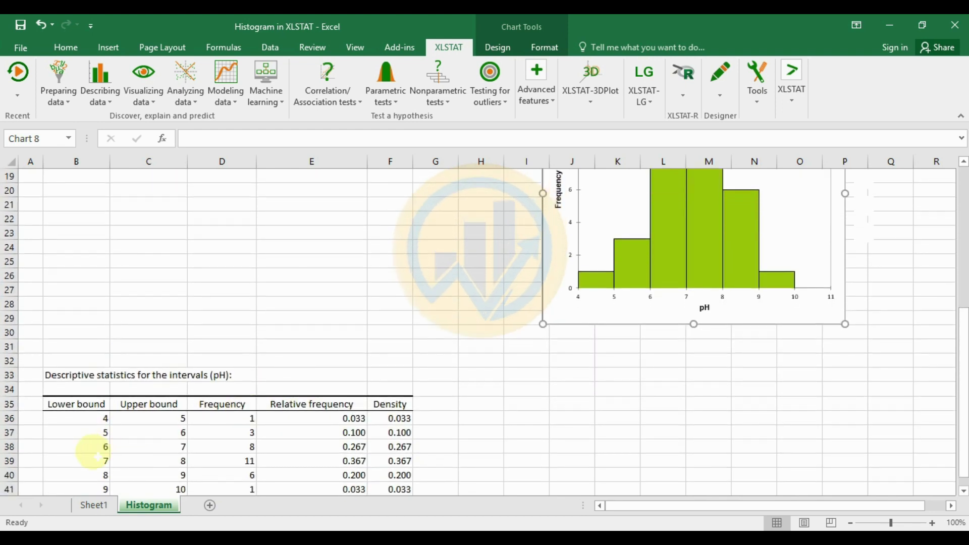
# Compare the frequencies of the pH intervals in the statistics table with the bar heights in the histogram
pyautogui.scroll(1, 615, 409)
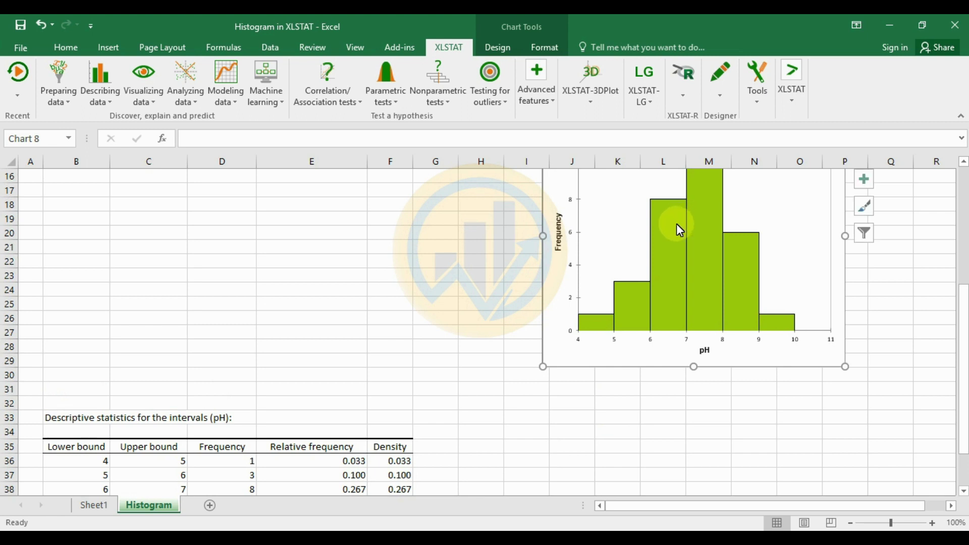
pyautogui.moveTo(678, 227)
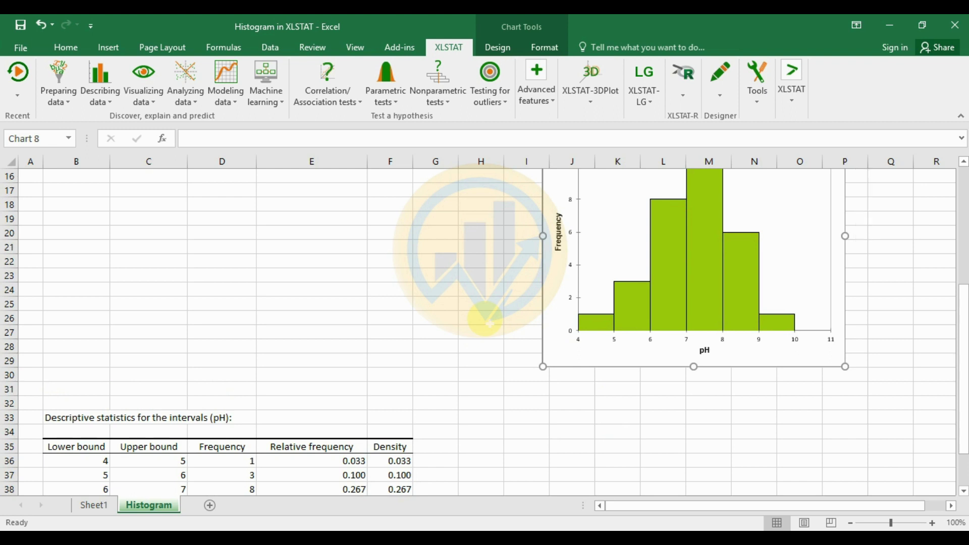
pyautogui.scroll(-2, 485, 319)
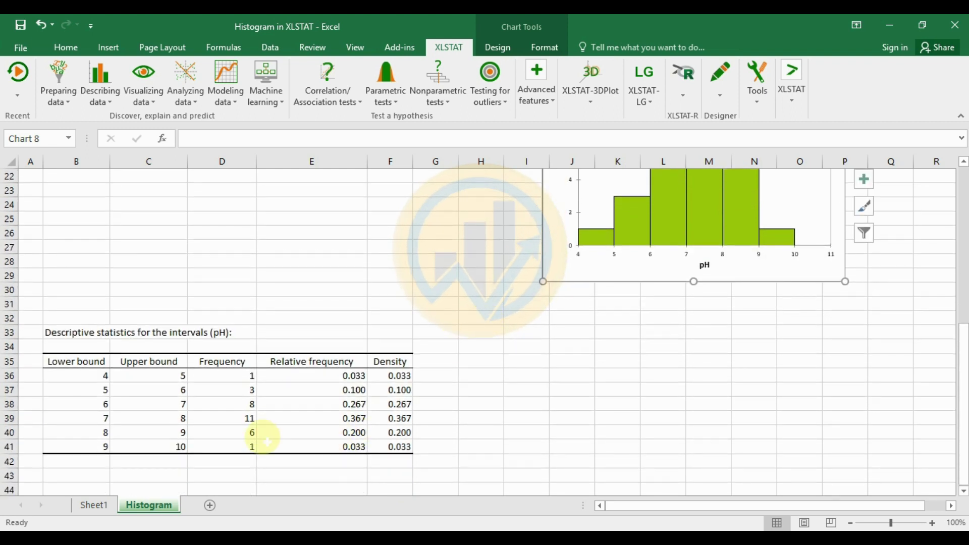
pyautogui.scroll(2, 731, 348)
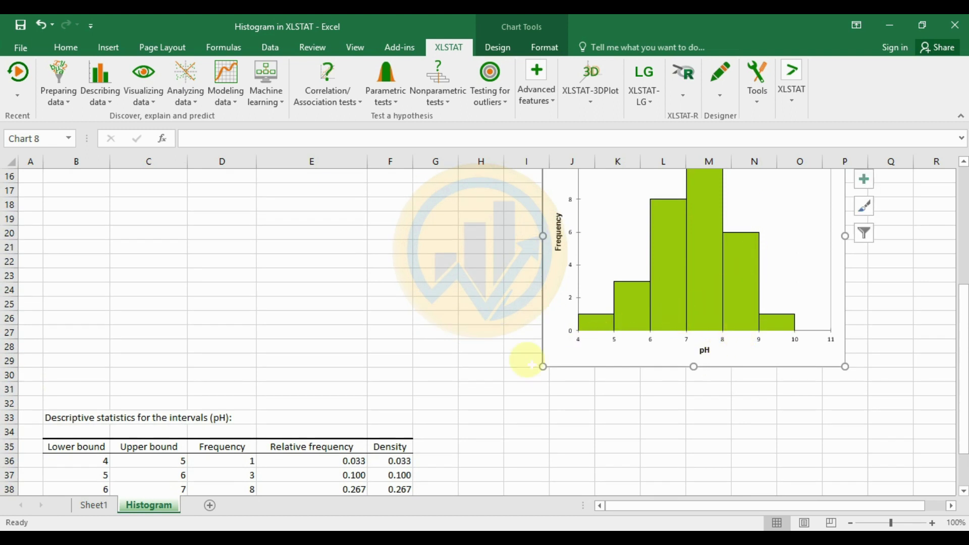
pyautogui.scroll(-2, 525, 360)
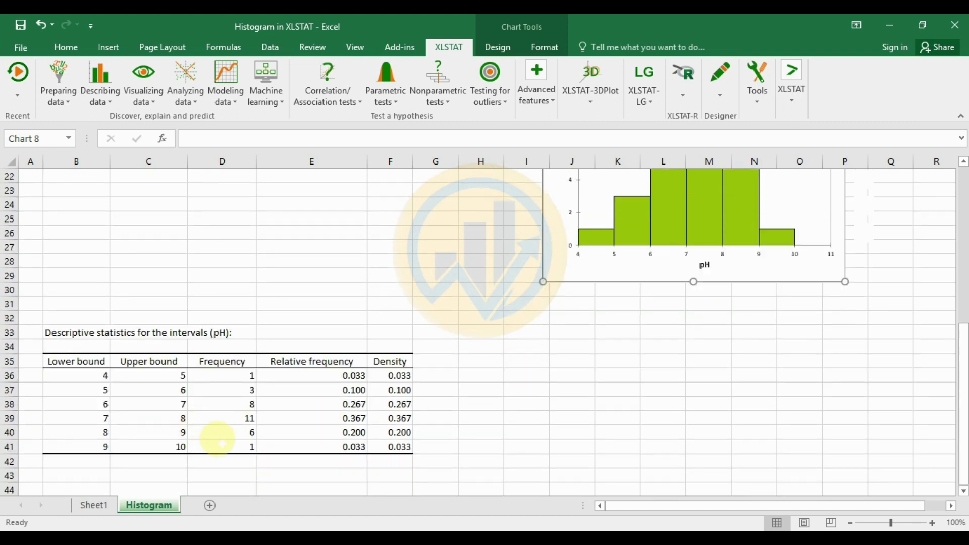
pyautogui.scroll(1, 692, 309)
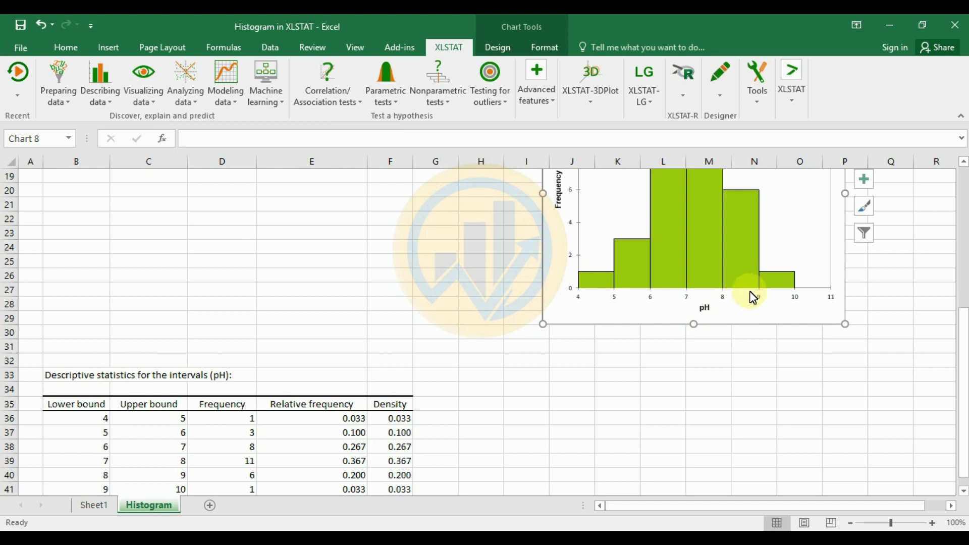
# Check the upper bound and frequency of the pH interval 5–6 in the table against the histogram
pyautogui.scroll(-1, 405, 341)
pyautogui.scroll(-1, 405, 340)
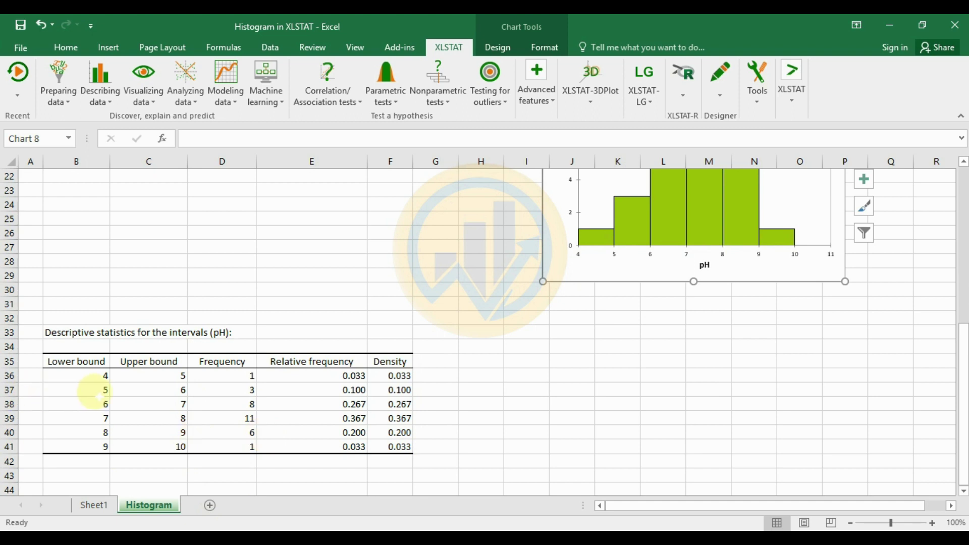
pyautogui.click(150, 394)
pyautogui.click(230, 391)
pyautogui.scroll(1, 487, 367)
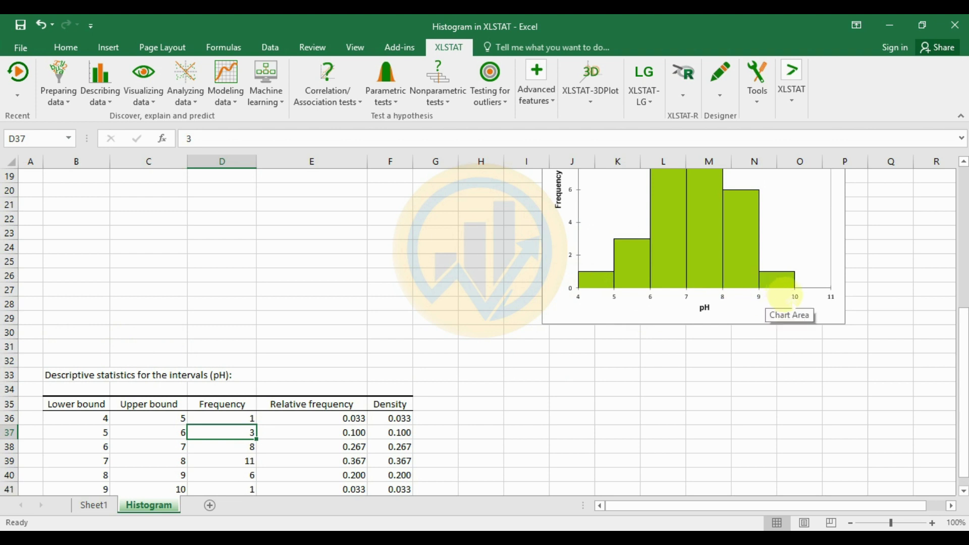
# Move the histogram chart between the summary statistics and the interval table, with its upper-left corner in column D, row 13
pyautogui.scroll(4, 623, 329)
pyautogui.moveTo(578, 247); pyautogui.dragTo(201, 277)
pyautogui.scroll(-1, 528, 302)
pyautogui.scroll(-2, 529, 302)
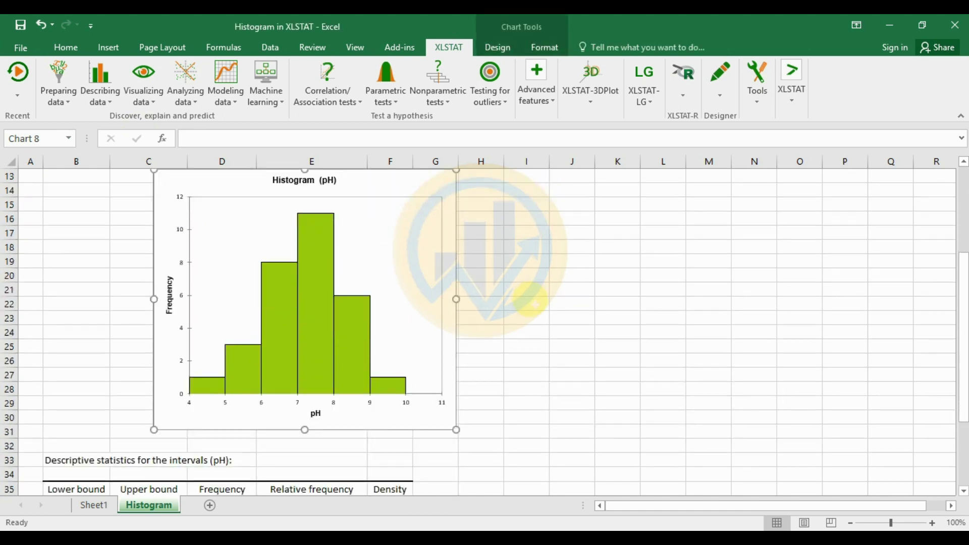
pyautogui.scroll(1, 435, 367)
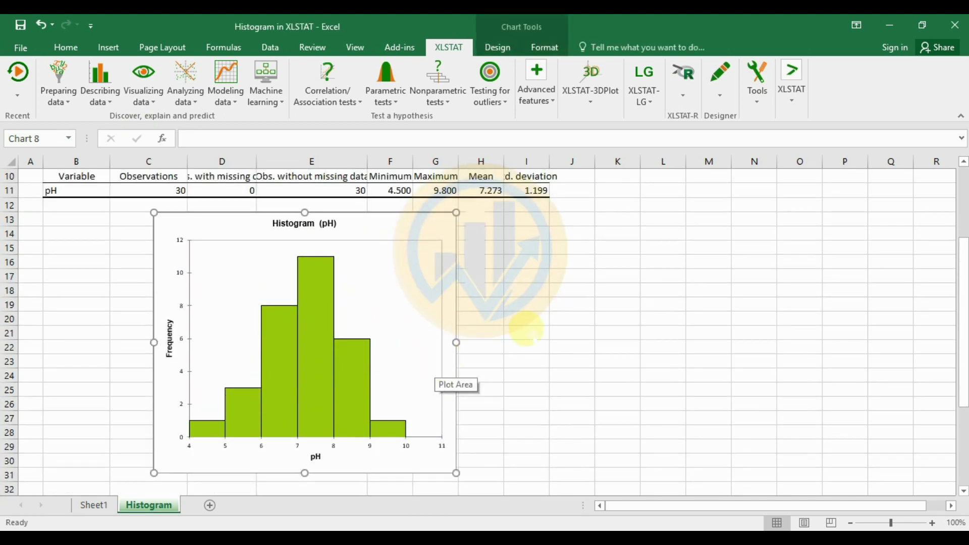
pyautogui.moveTo(396, 224)
pyautogui.mouseDown()
pyautogui.moveTo(476, 222)
pyautogui.moveTo(432, 226)
pyautogui.mouseUp()
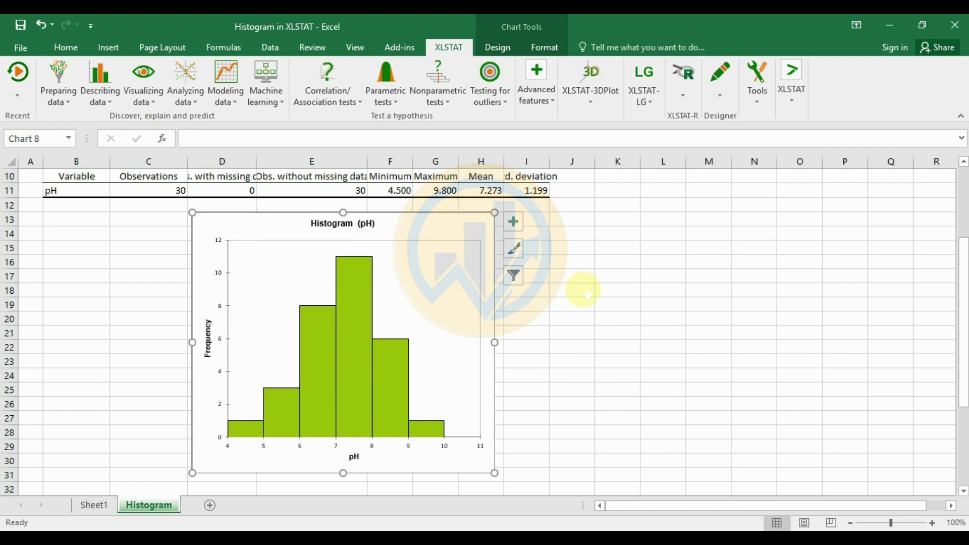